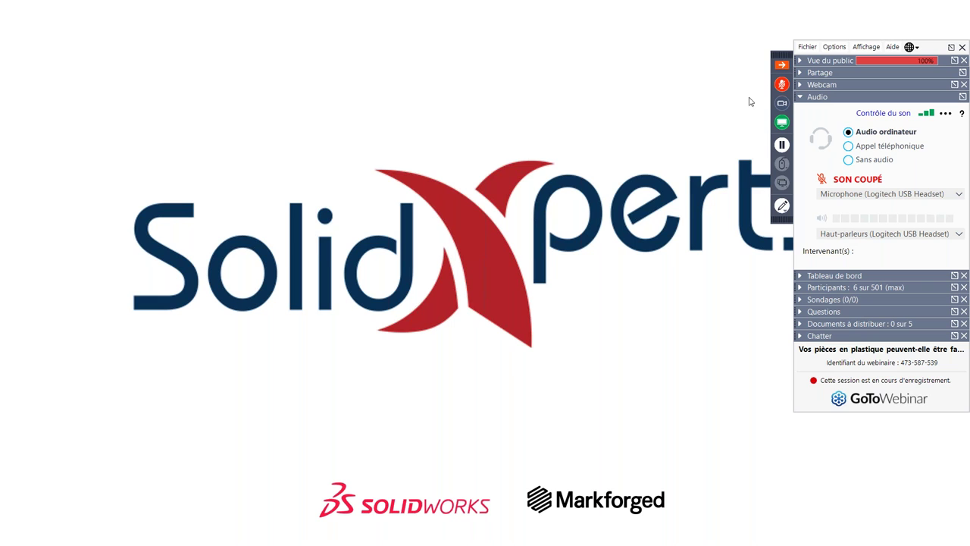
# Step: Hide the webinar control panel, check attendee questions, then advance to the presenter introduction slide
pyautogui.click(783, 66)
pyautogui.click(801, 311)
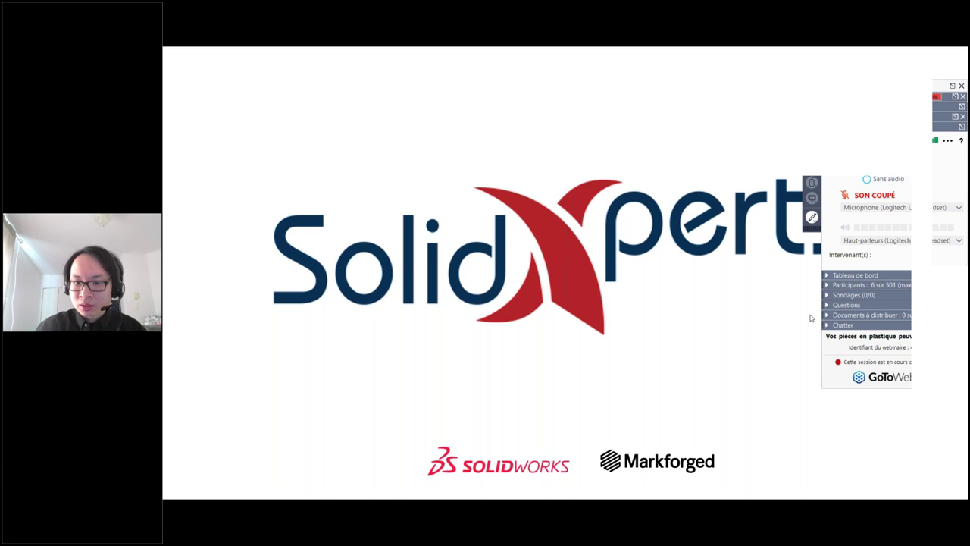
pyautogui.click(659, 277)
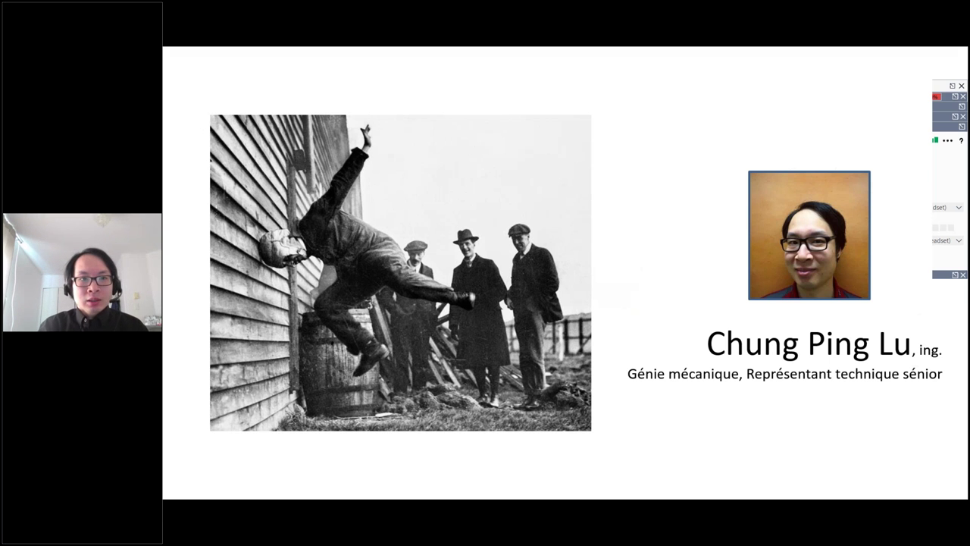
# Step: Advance to the 'Quels sont les problématiques?' slide on designer versus manufacturer concerns
pyautogui.press('Right')
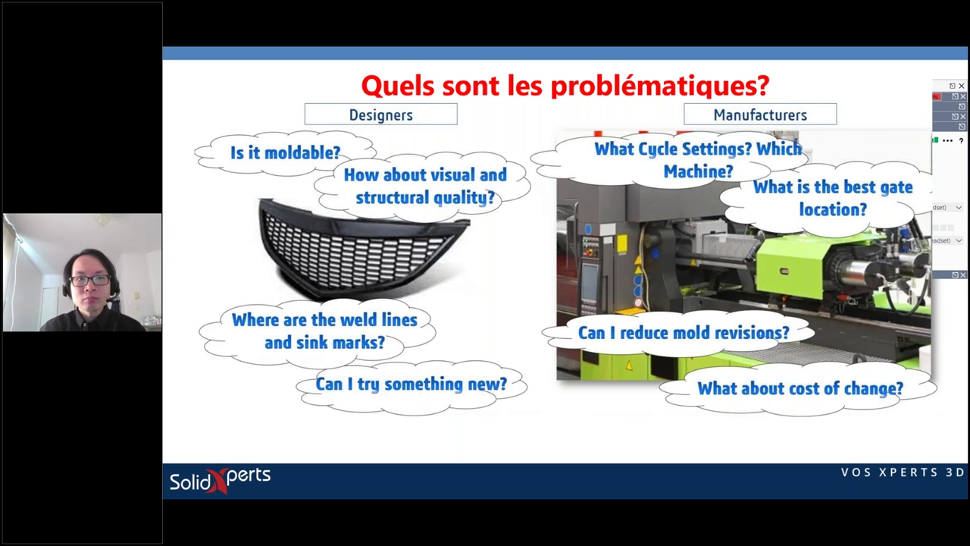
# Step: Advance to the 'La solution: SOLIDWORKS Plastics' slide
pyautogui.press('Right')
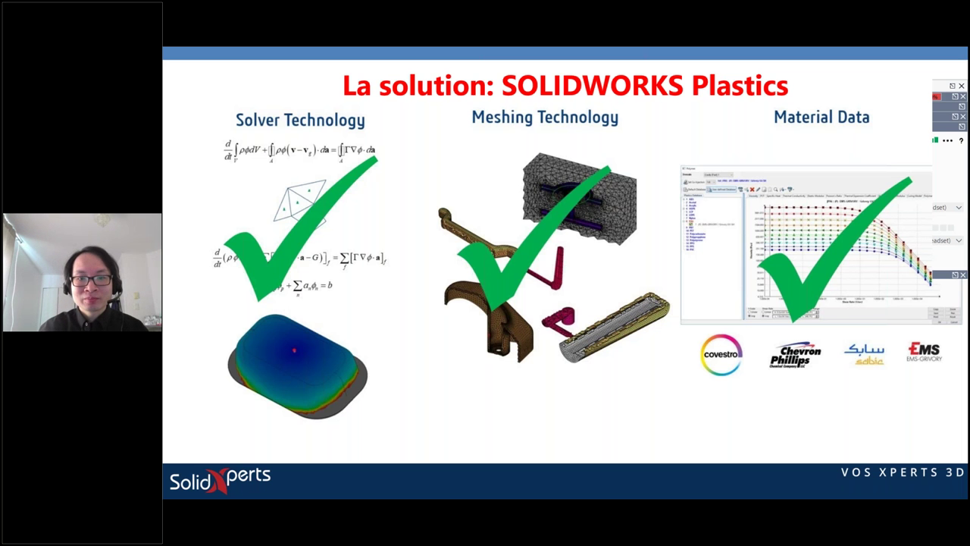
# Step: Build the definition, results and productivity-tools banners, then zoom into 'Définition de l'analyse'
pyautogui.press('Right')
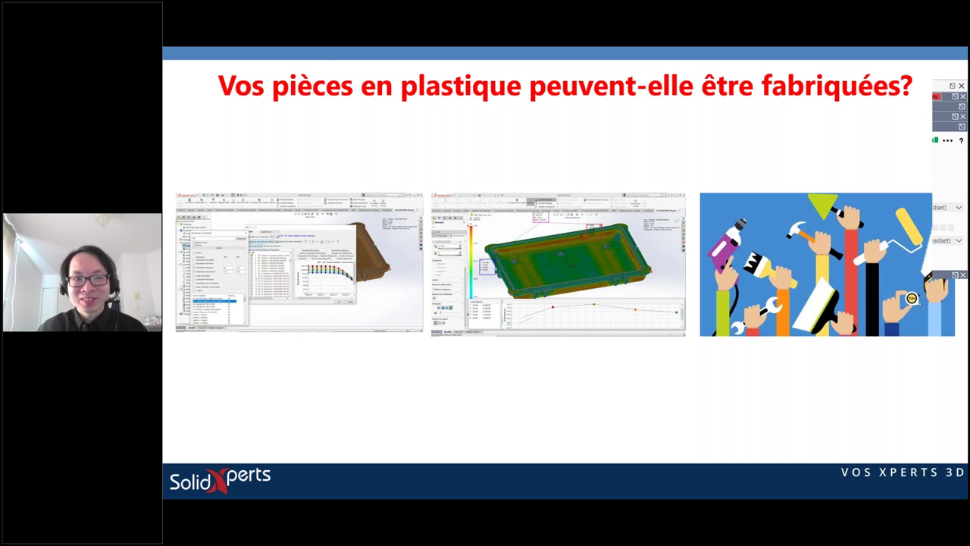
pyautogui.press('Right')
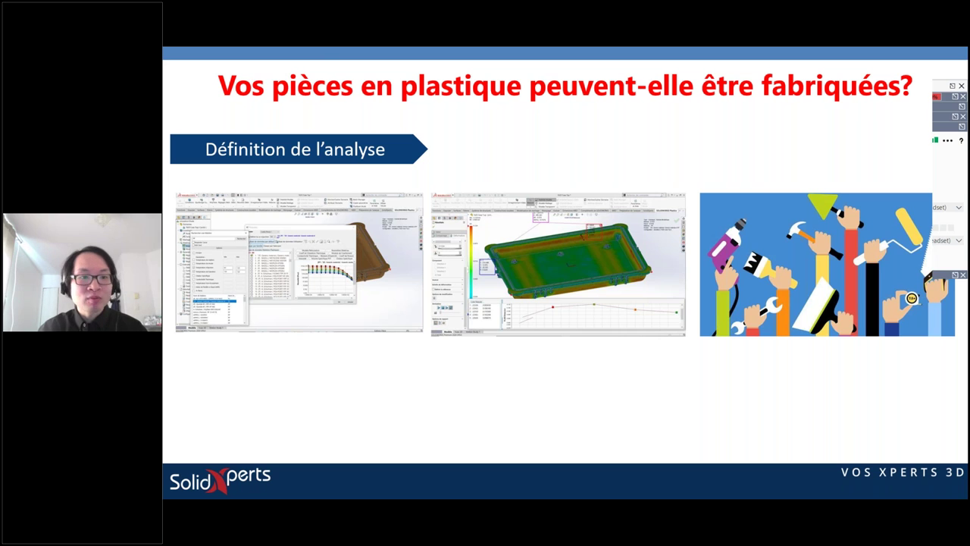
pyautogui.press('Right')
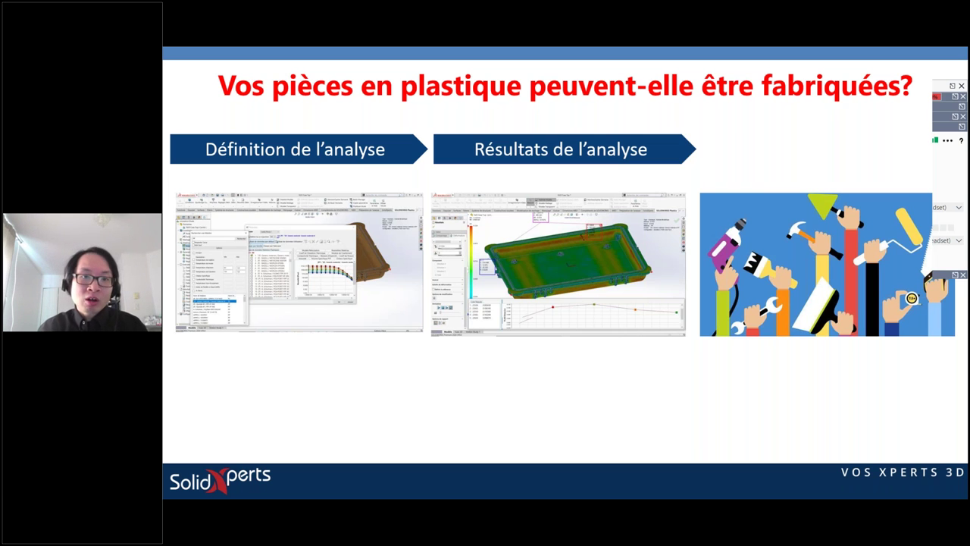
pyautogui.press('Right')
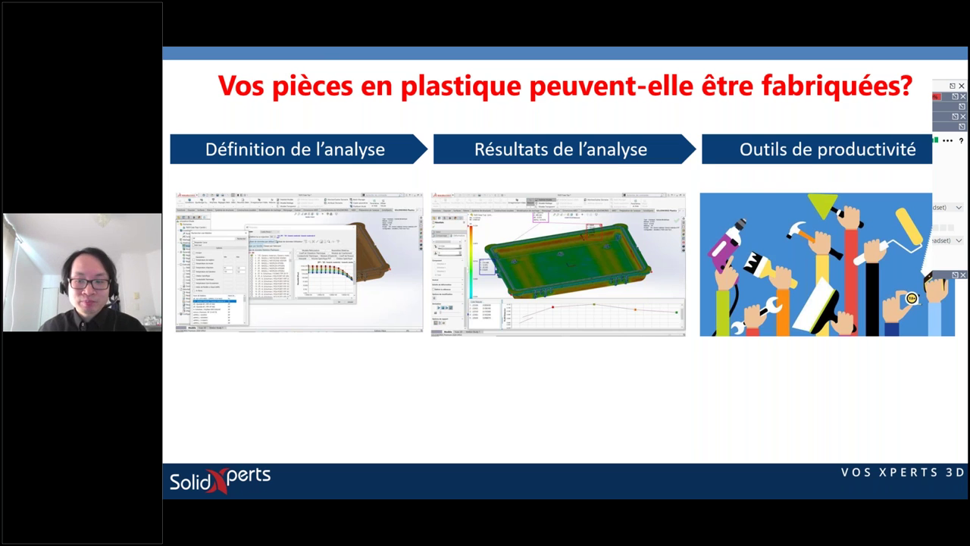
pyautogui.press('Right')
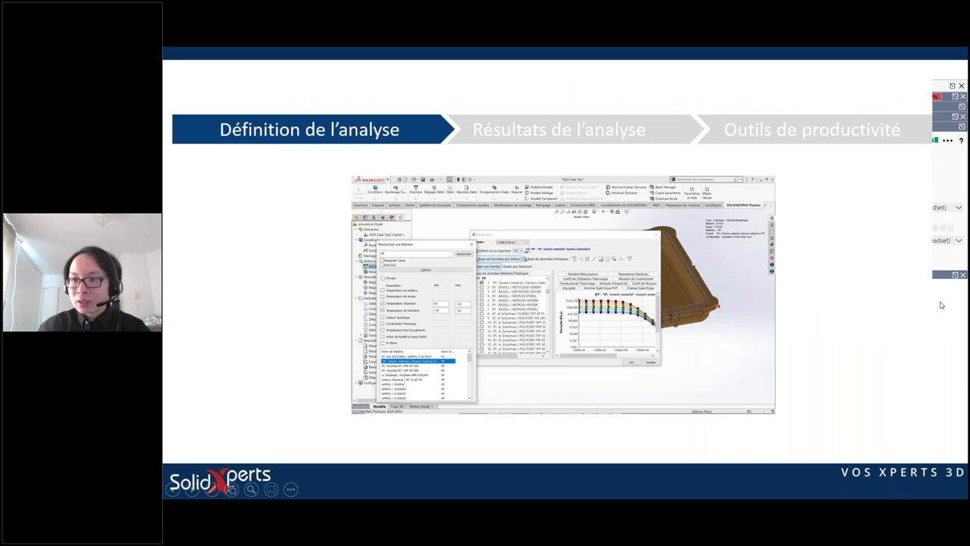
pyautogui.click(959, 141)
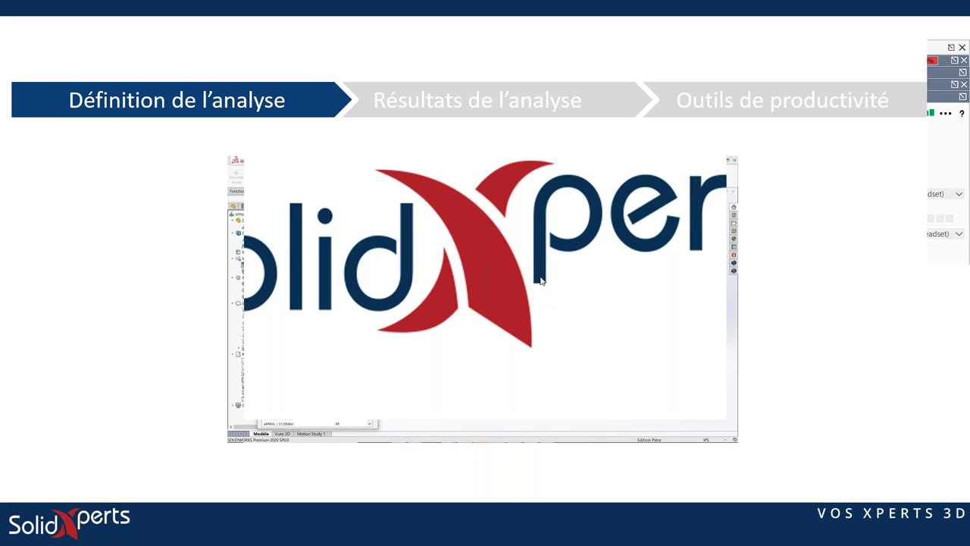
pyautogui.click(964, 94)
# Step: Collapse the audio settings, switch to SOLIDWORKS and select the 1620 Case Top lid's options
pyautogui.click(965, 93)
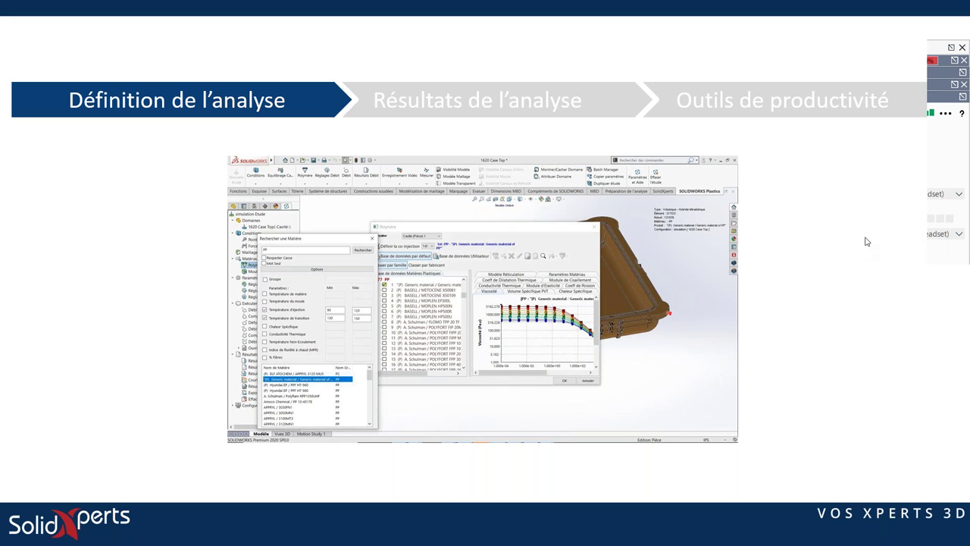
pyautogui.moveTo(69, 523)
pyautogui.hotkey('alt', 'Tab')
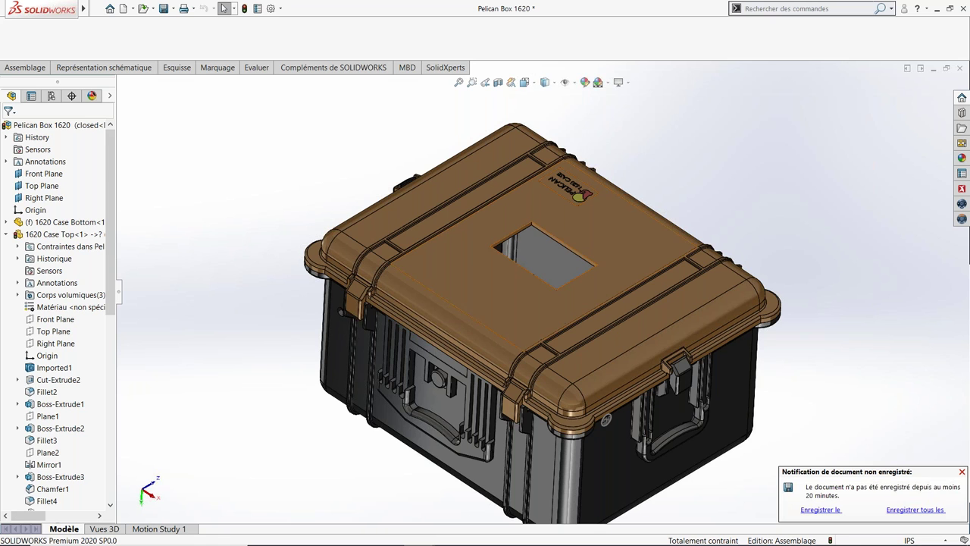
pyautogui.click(431, 199)
pyautogui.rightClick(430, 198)
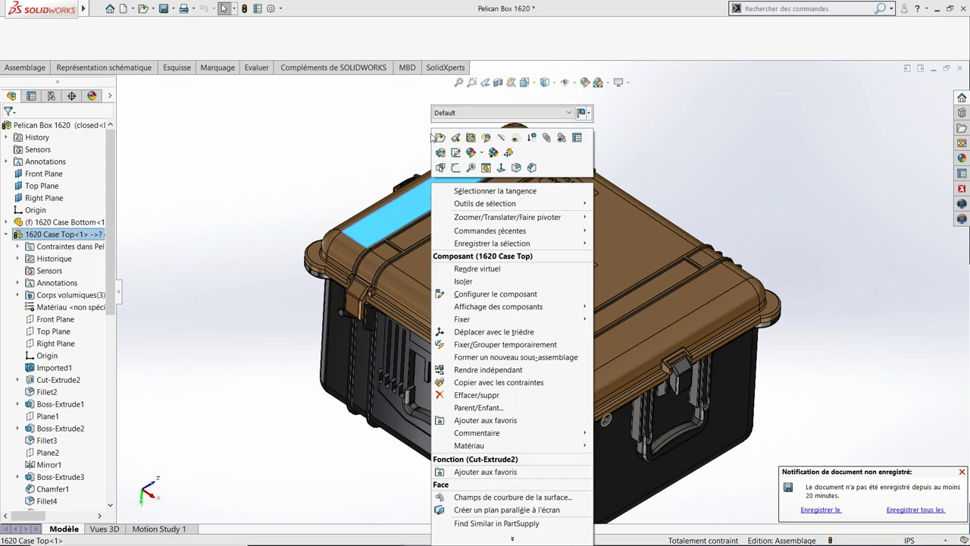
# Step: Open the 1620 Case Top part and derive a 'test1' configuration from simulation
pyautogui.click(434, 136)
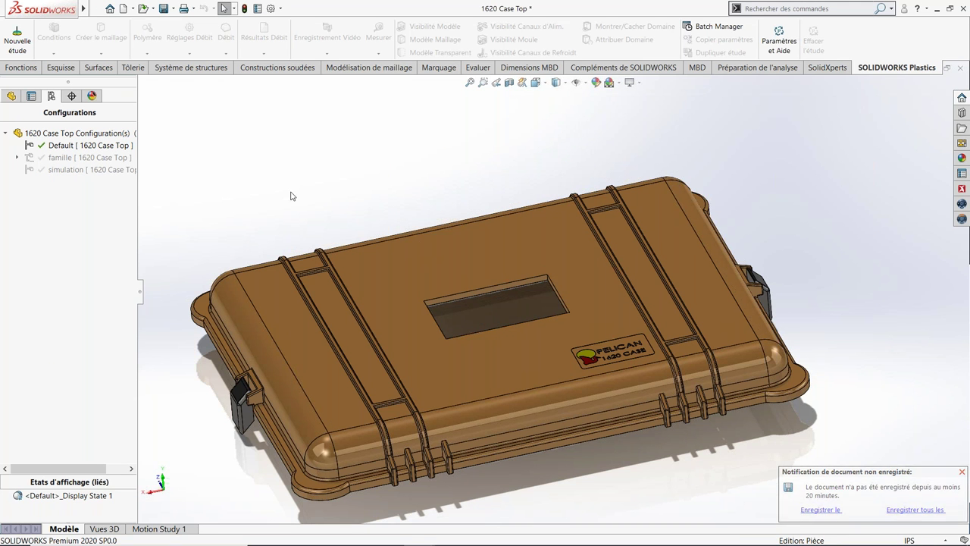
pyautogui.rightClick(52, 170)
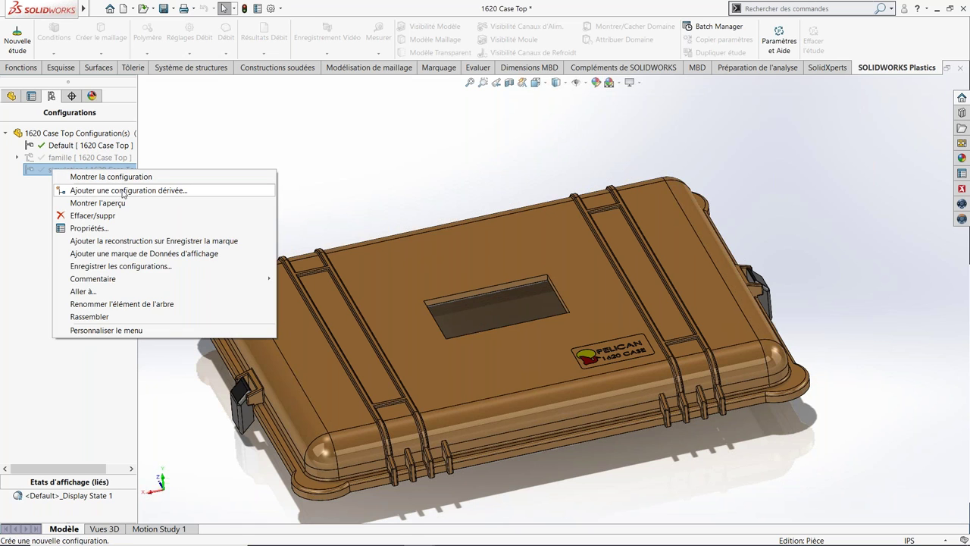
pyautogui.click(123, 194)
pyautogui.write('test1')
pyautogui.click(9, 129)
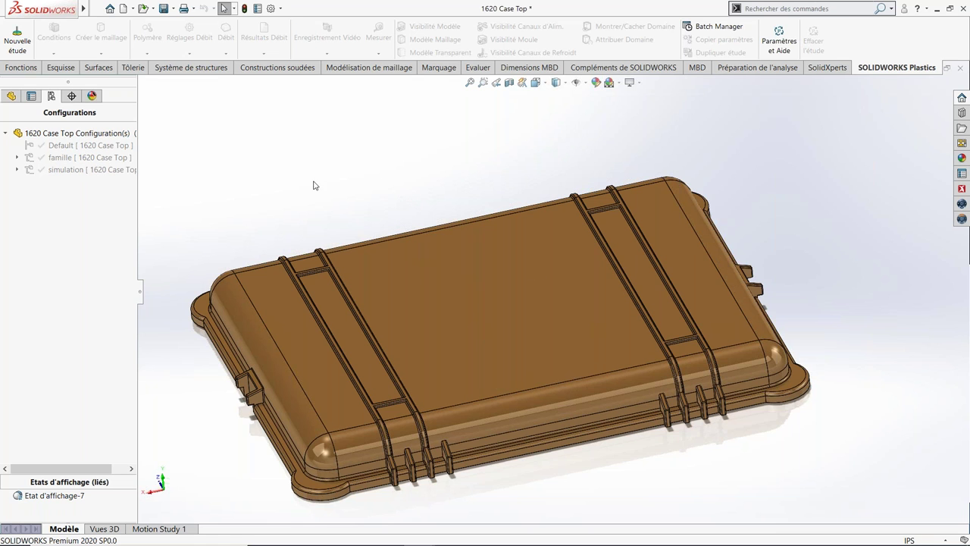
# Step: Create a single-material Coque study for the lid and select its 1620 Case Top cavity domain
pyautogui.click(16, 50)
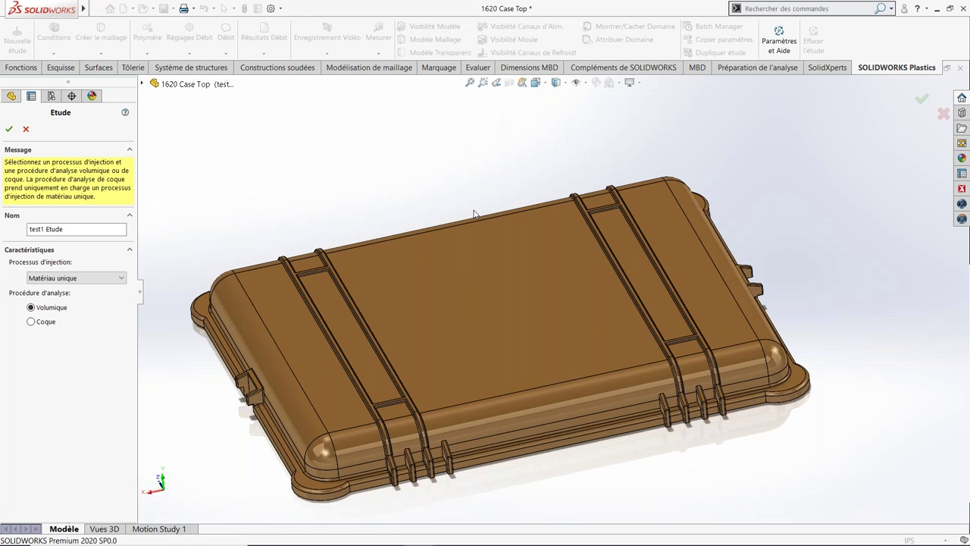
pyautogui.hotkey('shift', 'Up')
pyautogui.hotkey('shift', 'Up')
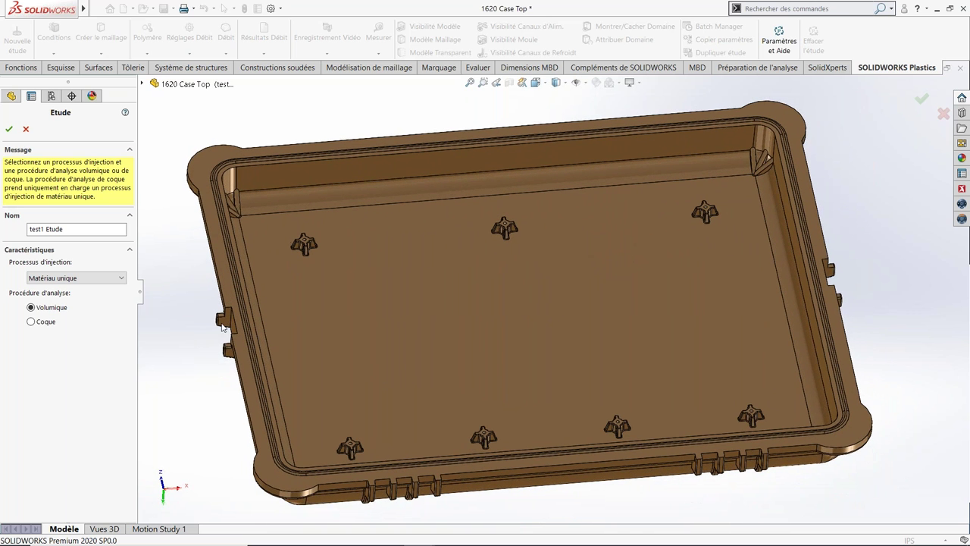
pyautogui.click(119, 281)
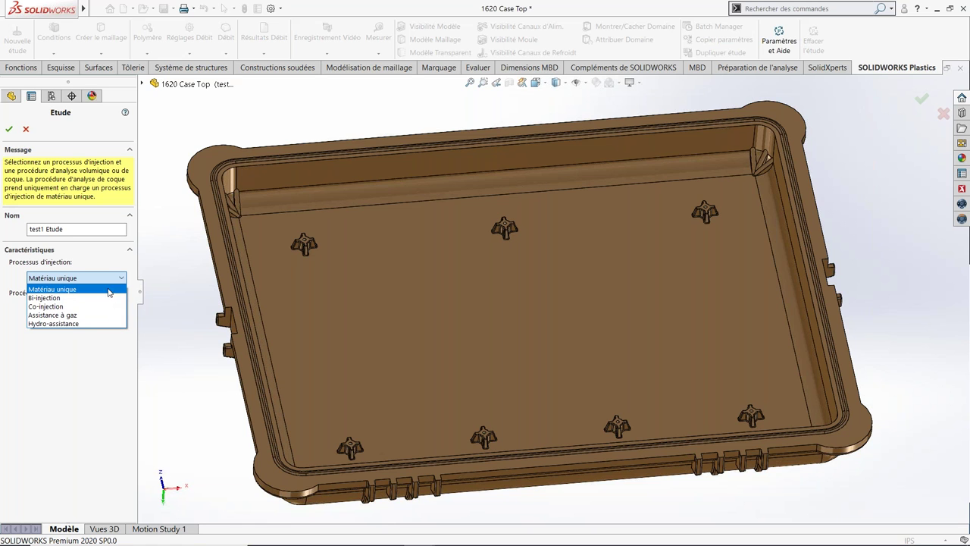
pyautogui.click(164, 268)
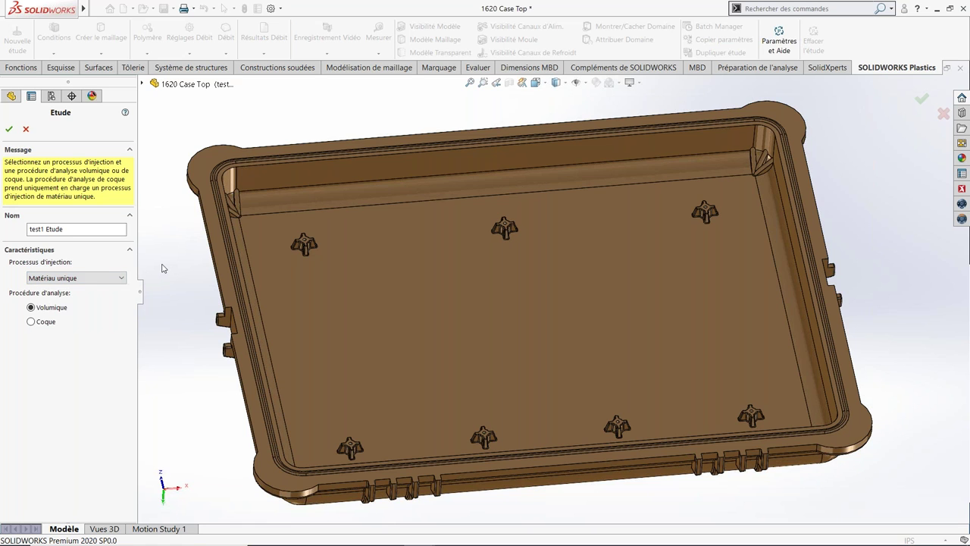
pyautogui.click(31, 321)
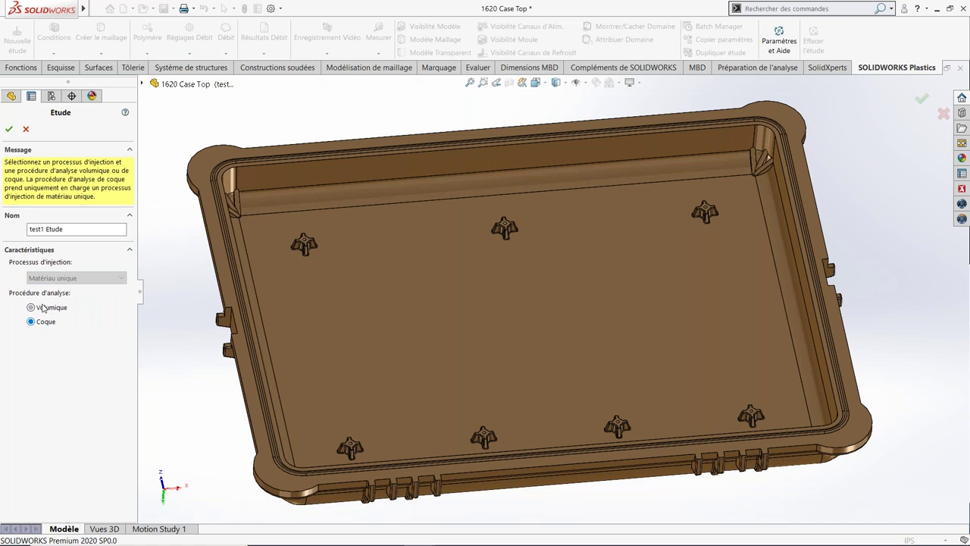
pyautogui.click(10, 130)
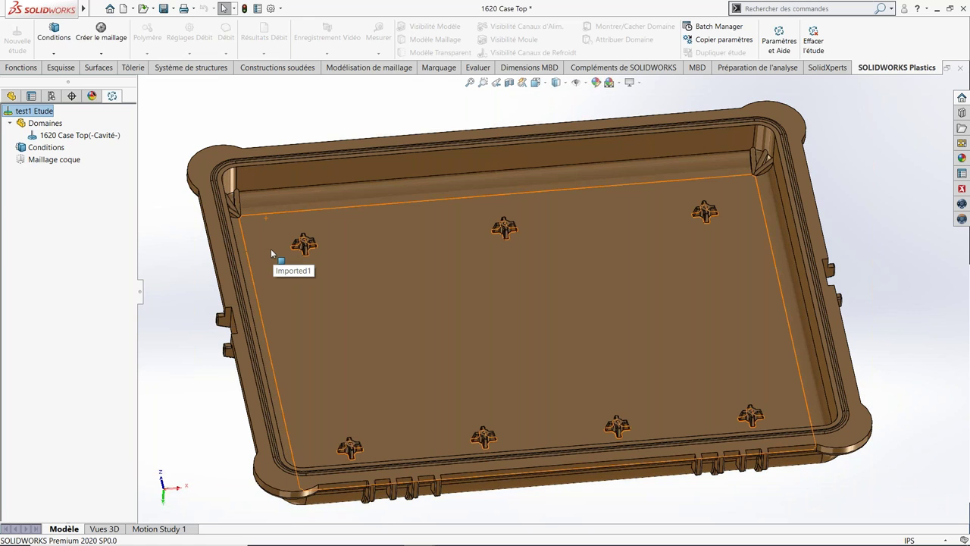
pyautogui.click(67, 135)
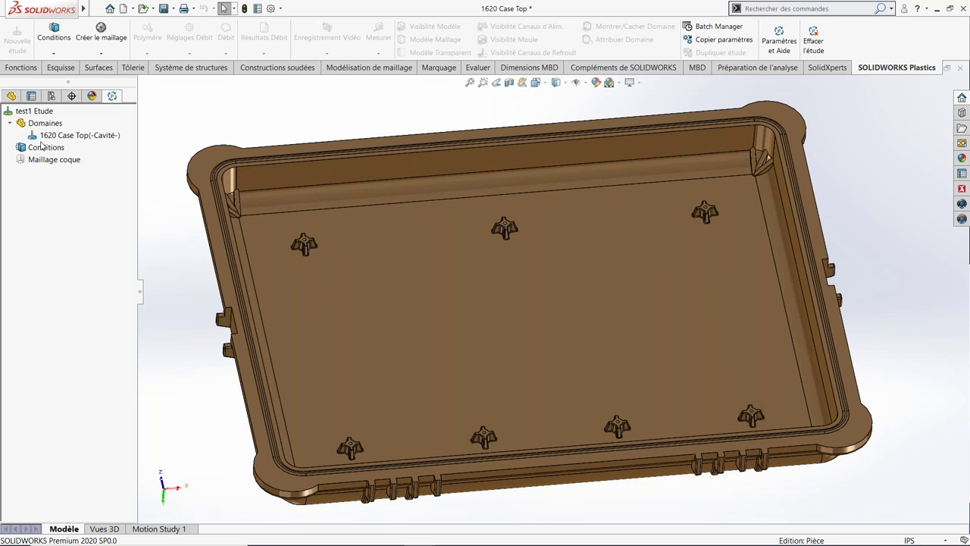
# Step: Place two Point d'injection gates on vertices along the lid's front edge
pyautogui.rightClick(40, 148)
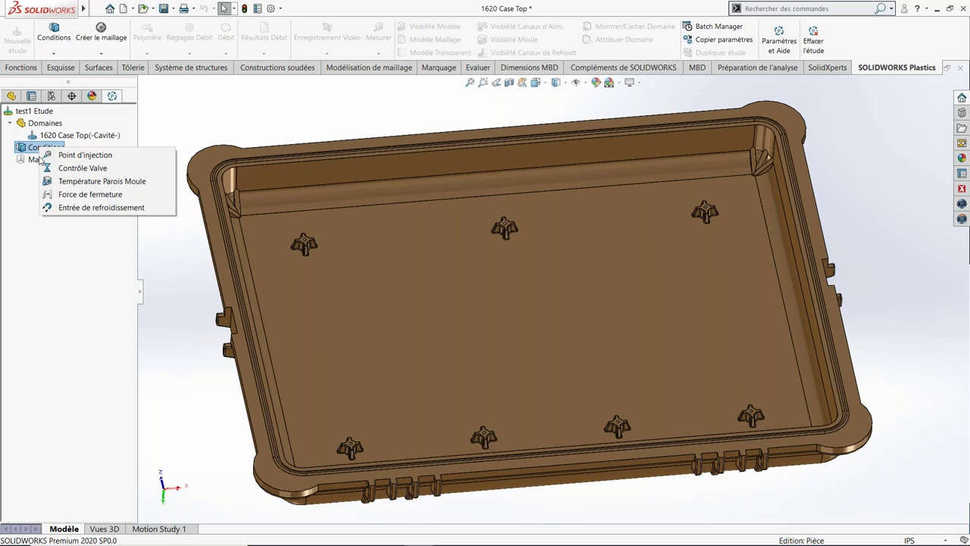
pyautogui.click(82, 156)
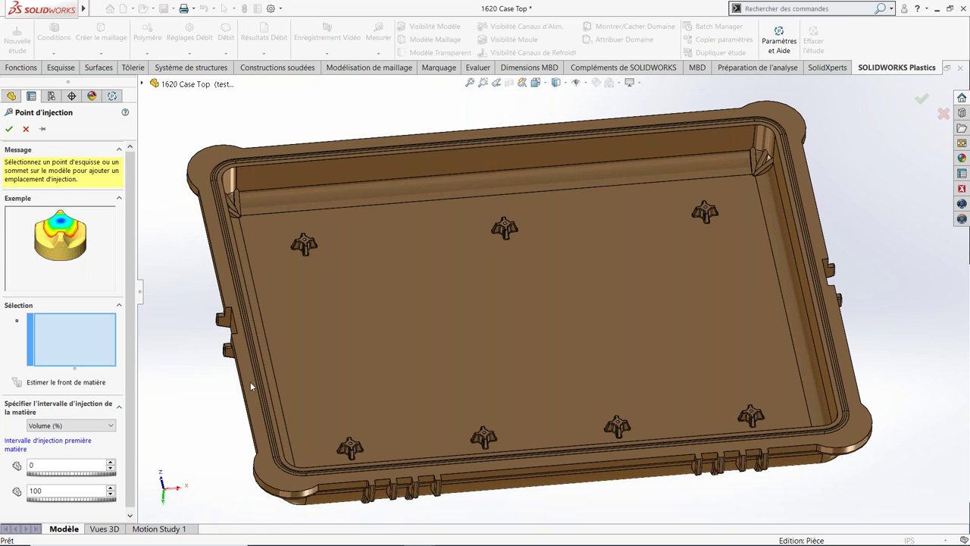
pyautogui.click(440, 475)
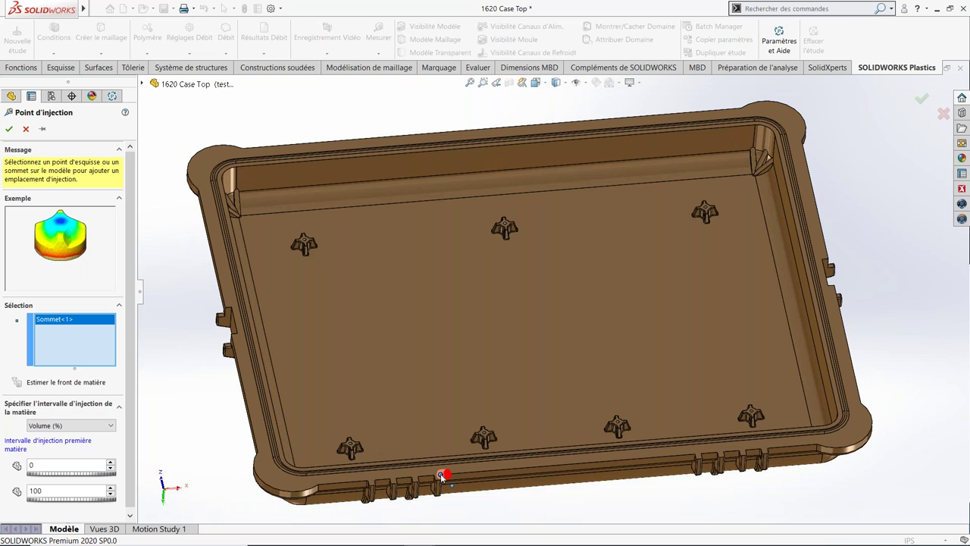
pyautogui.click(694, 455)
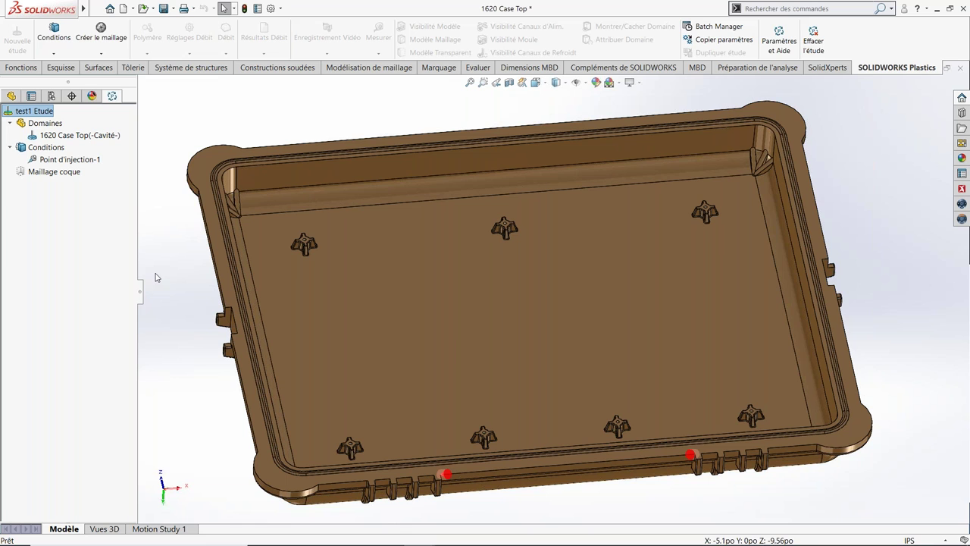
pyautogui.click(50, 149)
# Step: Add Force de fermeture-1 along the Top Plane and hide its symbol
pyautogui.rightClick(50, 149)
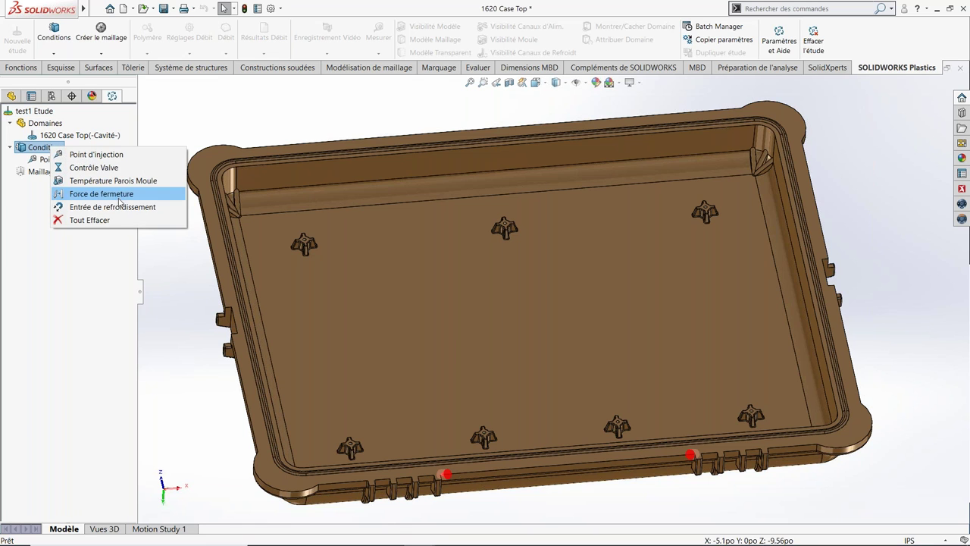
pyautogui.click(117, 199)
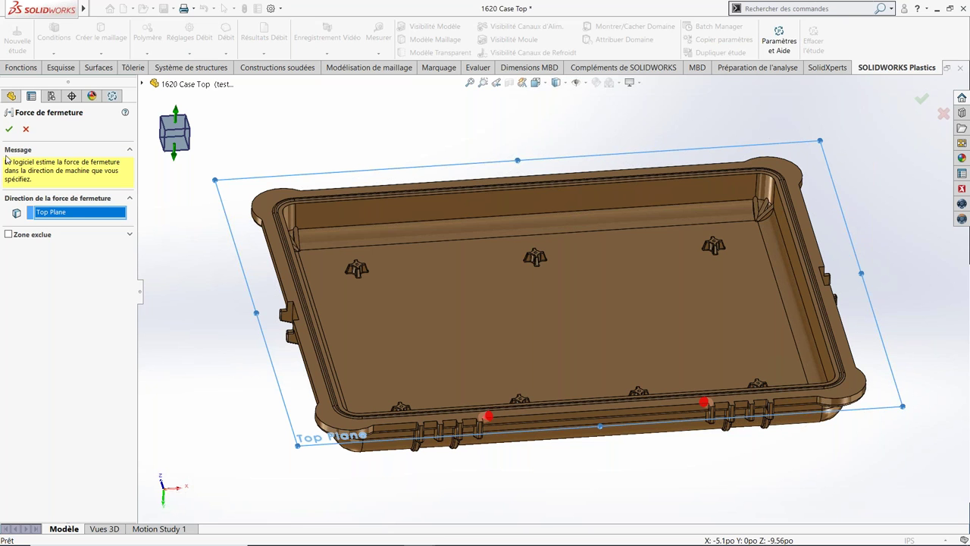
pyautogui.click(9, 128)
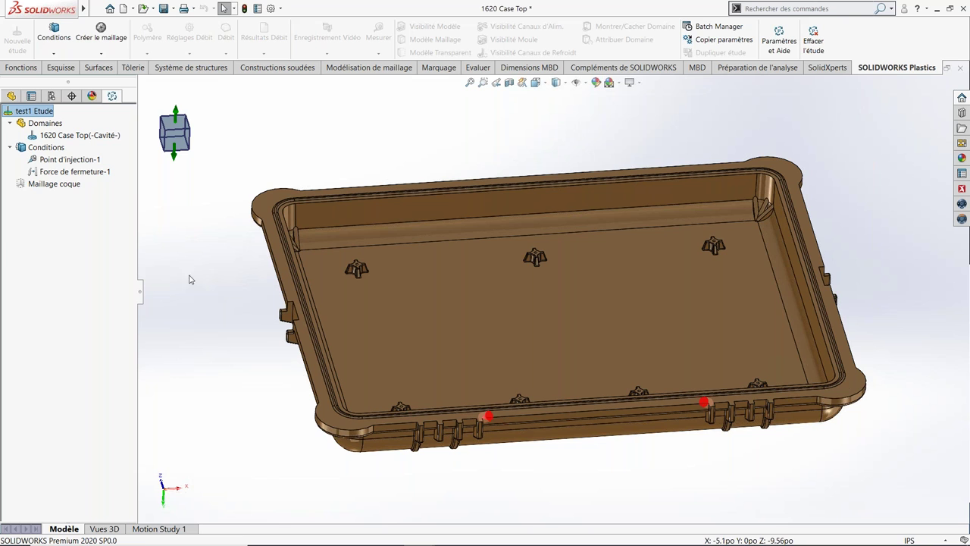
pyautogui.rightClick(64, 175)
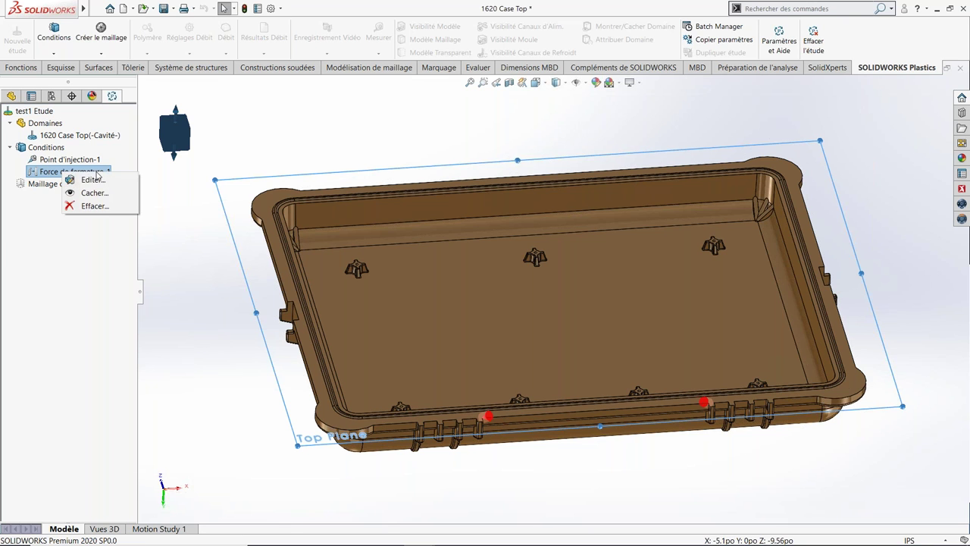
pyautogui.click(123, 199)
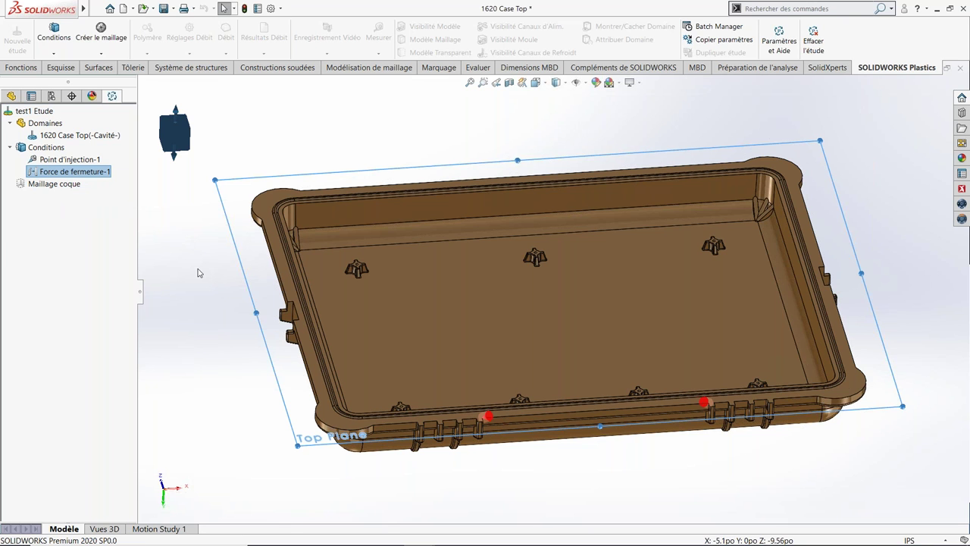
pyautogui.click(71, 188)
pyautogui.rightClick(72, 188)
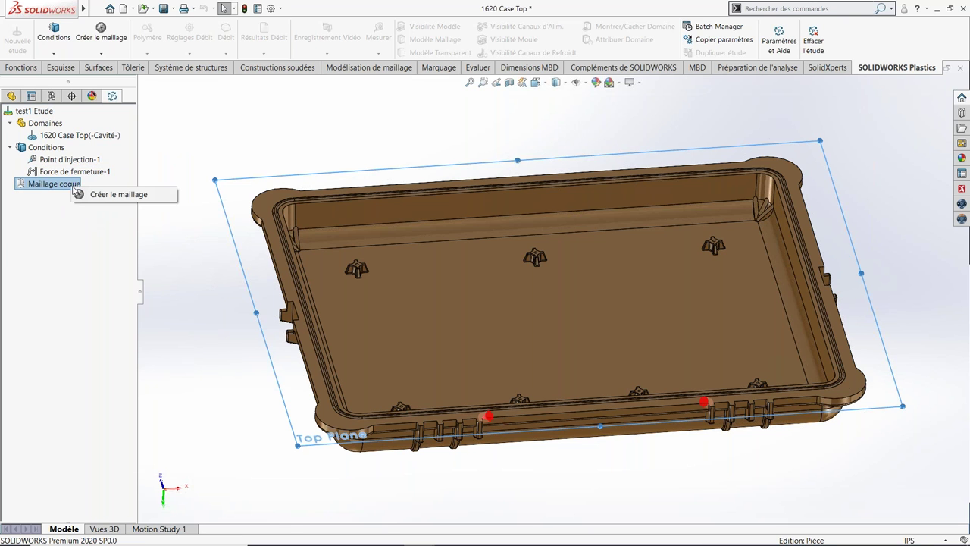
# Step: Mesh the lid with a coarse uniform shell mesh of 10646 elements and 5325 nodes
pyautogui.click(90, 195)
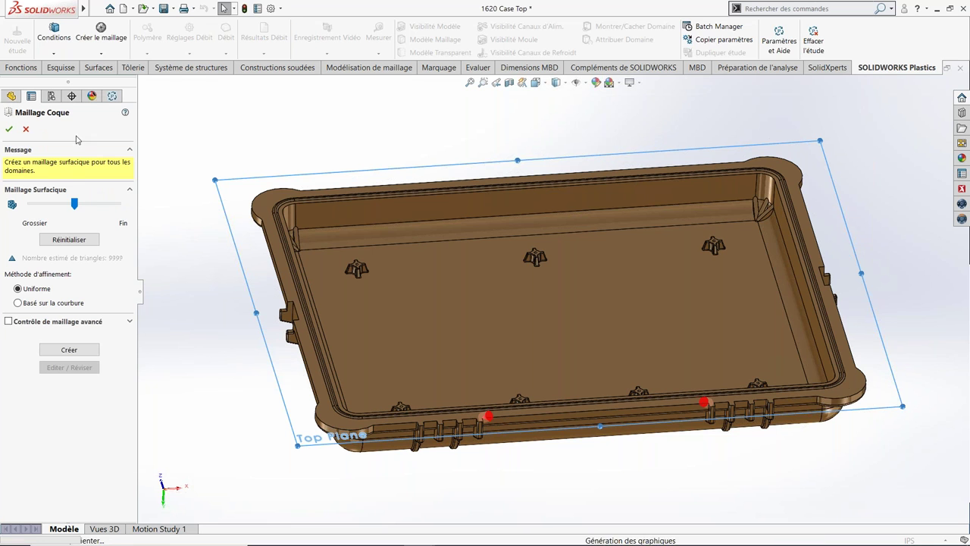
pyautogui.moveTo(75, 204); pyautogui.dragTo(32, 205)
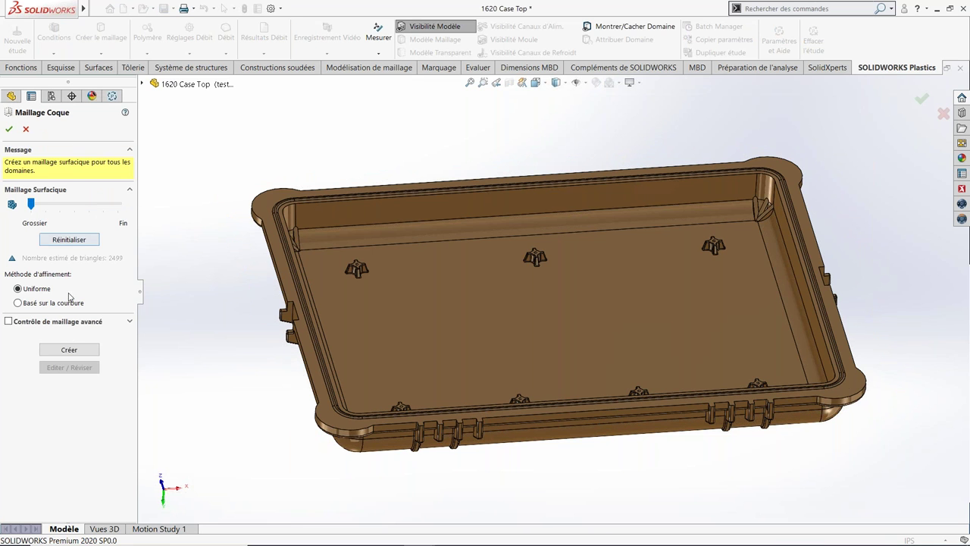
pyautogui.click(70, 351)
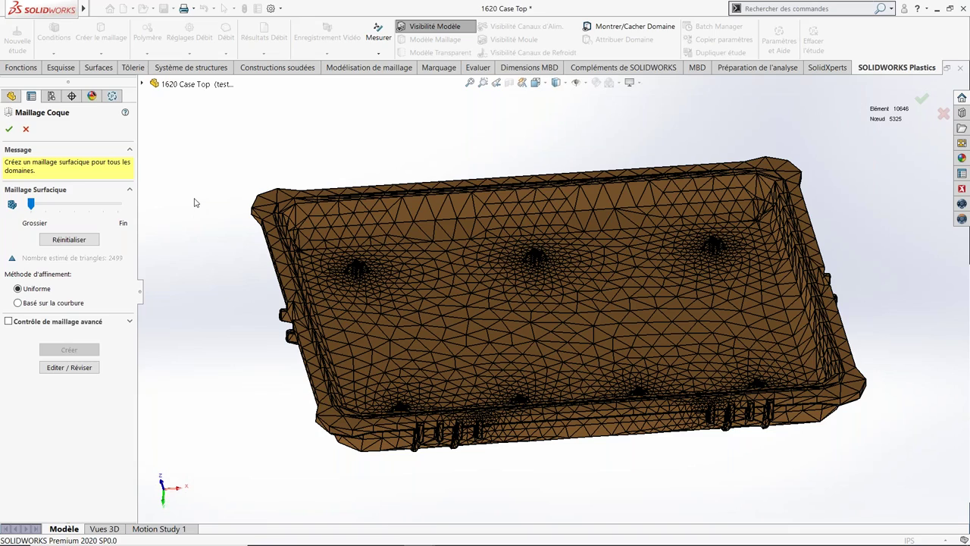
# Step: Zoom in and orbit to inspect the shell mesh around a boss on the case lid
pyautogui.scroll(-2, 194, 202)
pyautogui.scroll(-2, 194, 202)
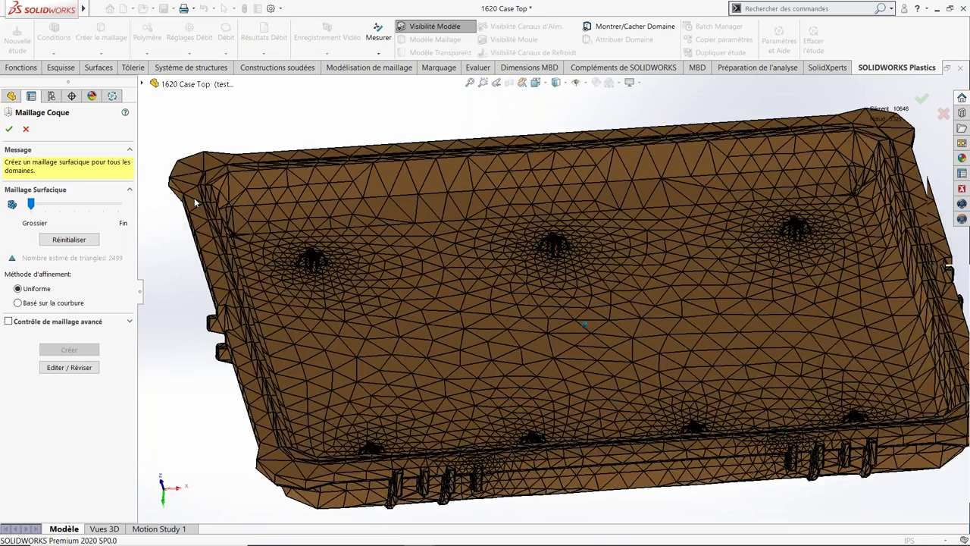
pyautogui.scroll(-3, 194, 202)
pyautogui.scroll(-2, 194, 203)
pyautogui.scroll(-2, 291, 384)
pyautogui.scroll(-2, 296, 303)
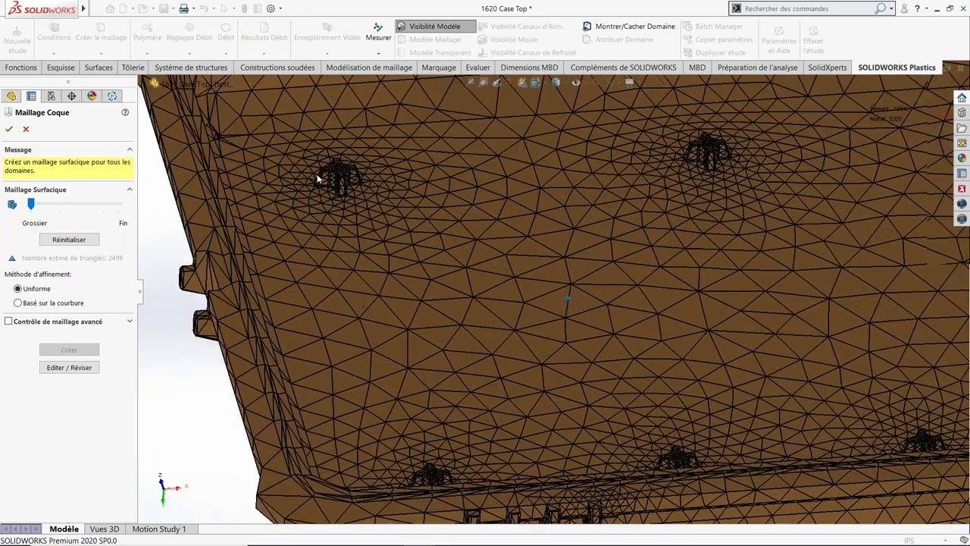
pyautogui.scroll(-2, 298, 236)
pyautogui.scroll(-2, 250, 198)
pyautogui.scroll(-2, 249, 191)
pyautogui.scroll(-2, 288, 204)
pyautogui.scroll(-2, 283, 300)
pyautogui.scroll(-2, 310, 286)
pyautogui.scroll(-2, 310, 287)
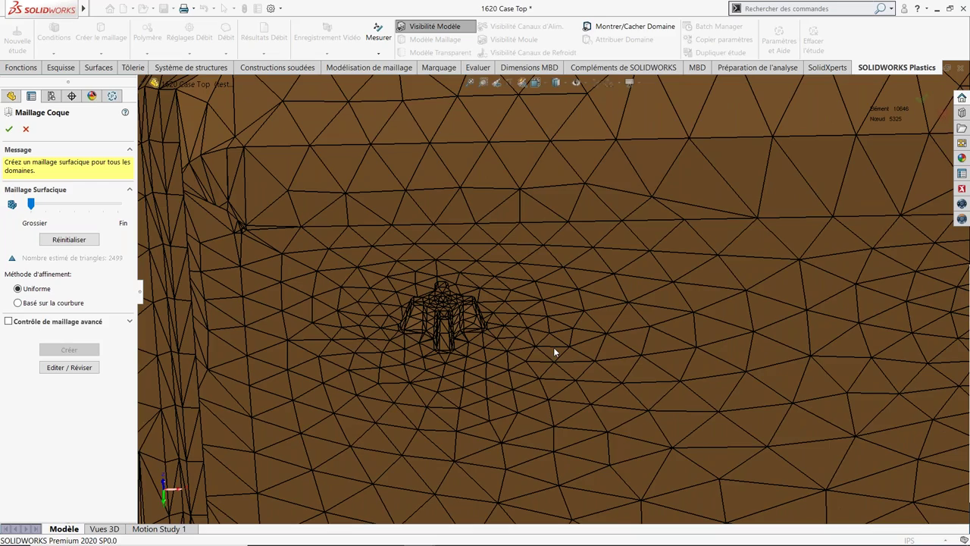
pyautogui.moveTo(494, 336); pyautogui.dragTo(417, 330, button='middle')
pyautogui.moveTo(555, 301)
pyautogui.mouseDown(button='middle')
pyautogui.moveTo(516, 359)
pyautogui.moveTo(404, 307)
pyautogui.mouseUp(button='middle')
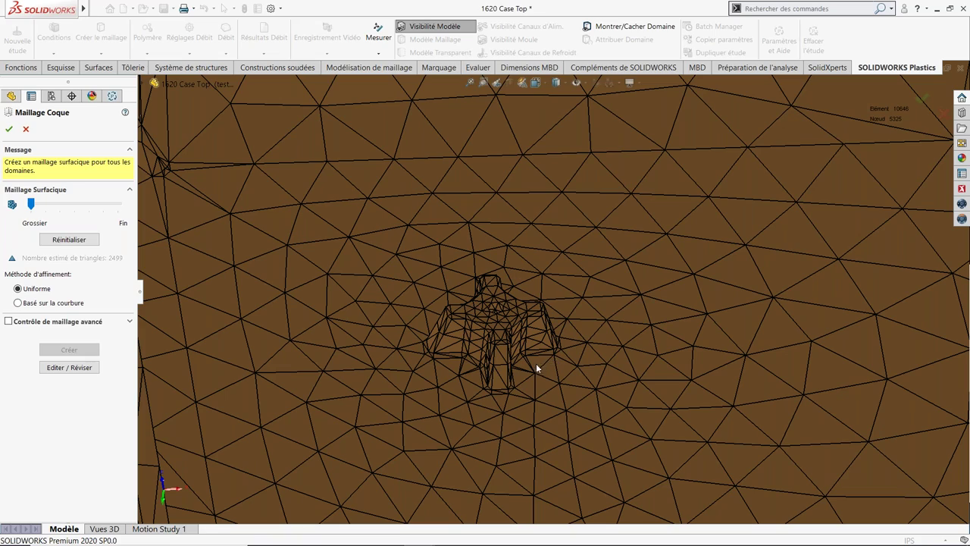
# Step: Review the mesh at different zoom levels, then accept the coarse shell mesh
pyautogui.scroll(3, 493, 368)
pyautogui.scroll(3, 467, 344)
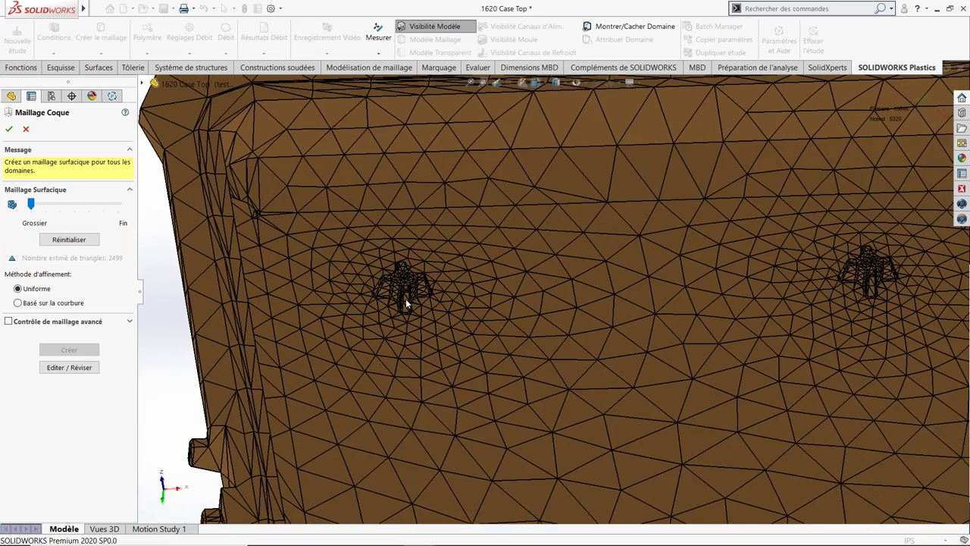
pyautogui.scroll(2, 405, 297)
pyautogui.scroll(4, 392, 280)
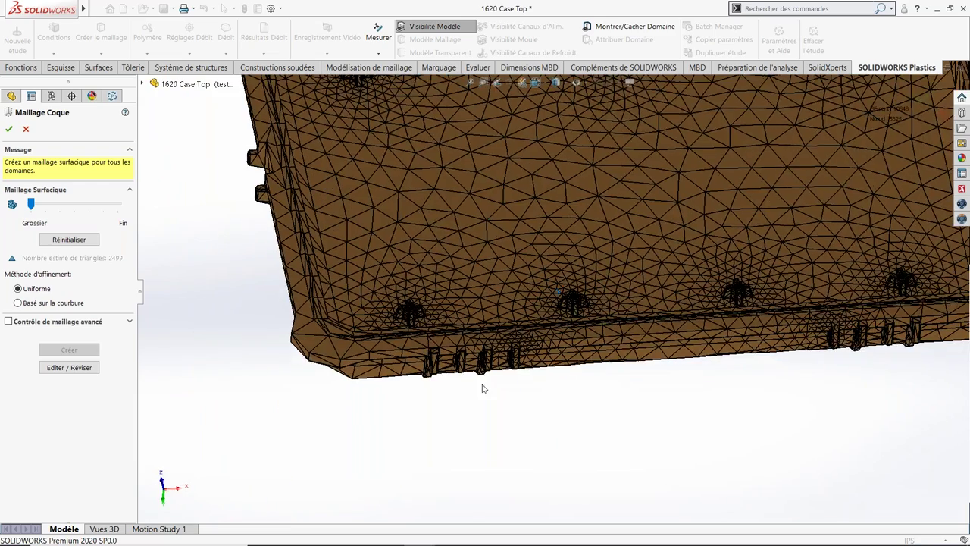
pyautogui.scroll(-5, 531, 334)
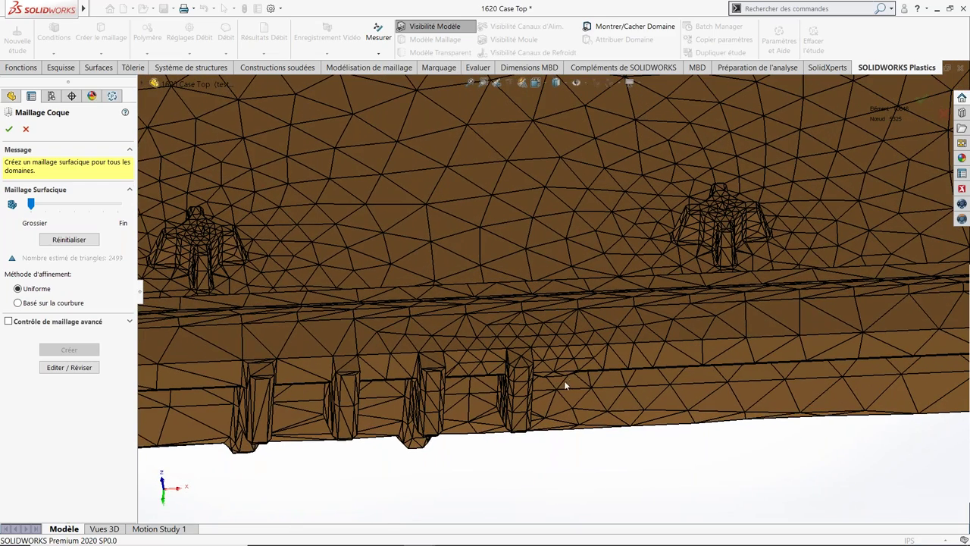
pyautogui.scroll(3, 618, 350)
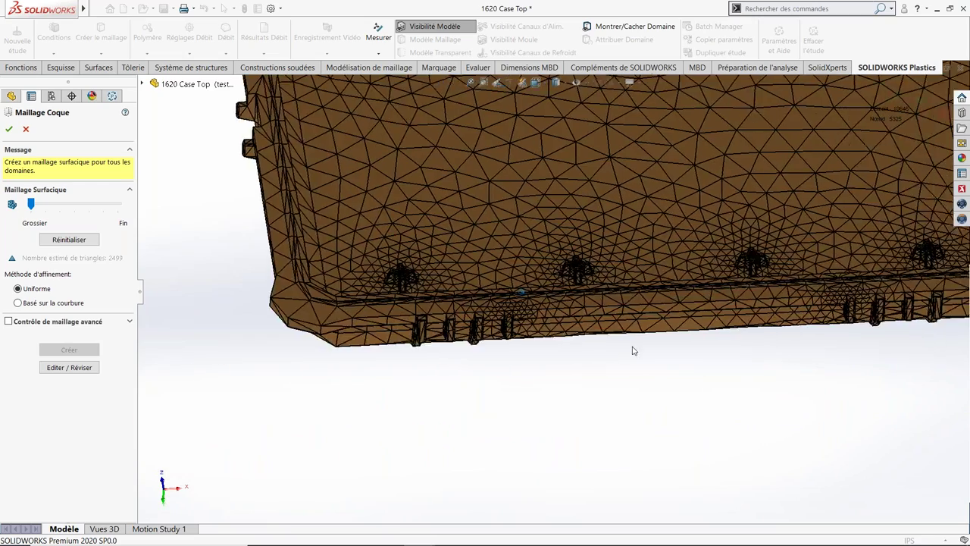
pyautogui.scroll(3, 645, 347)
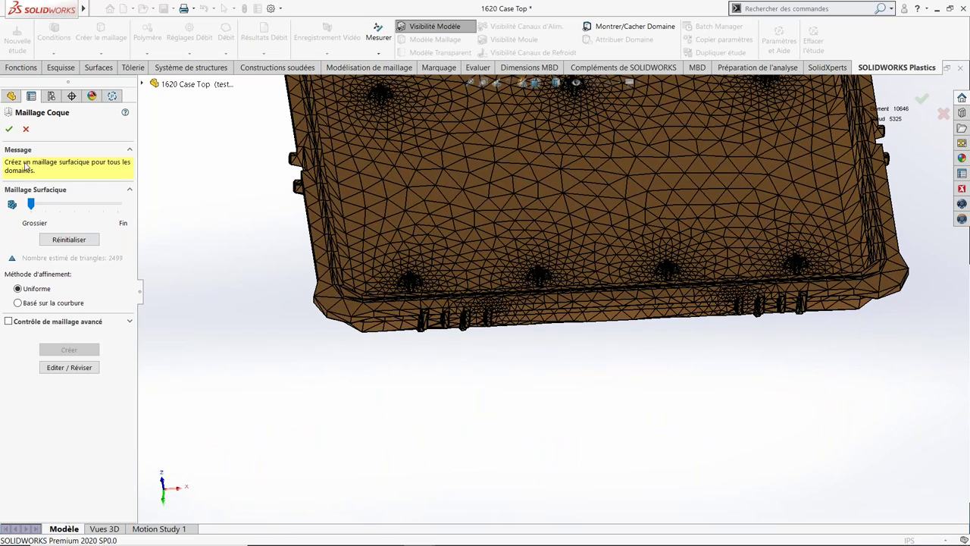
pyautogui.click(9, 129)
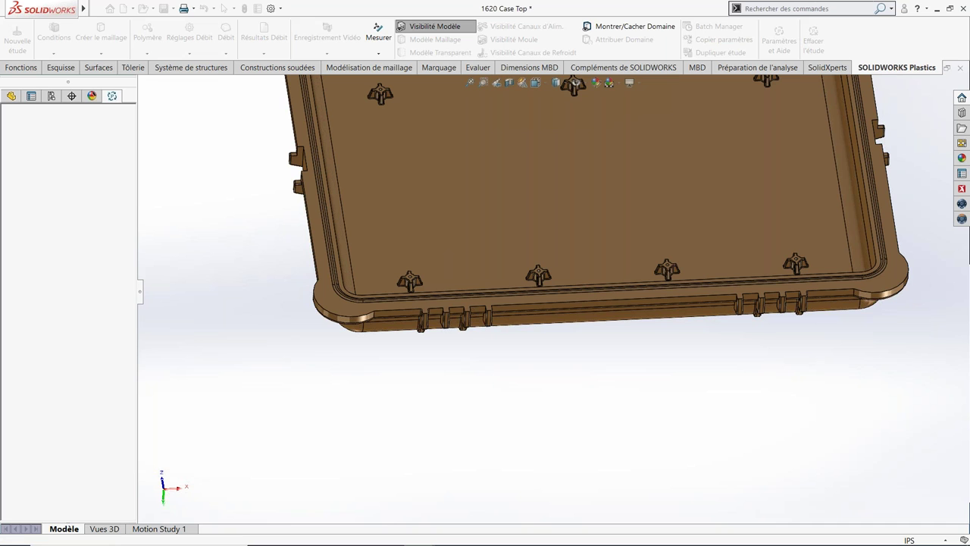
# Step: Check Domaines and the lid underside, then open the Polymère entry under Matériau
pyautogui.click(45, 122)
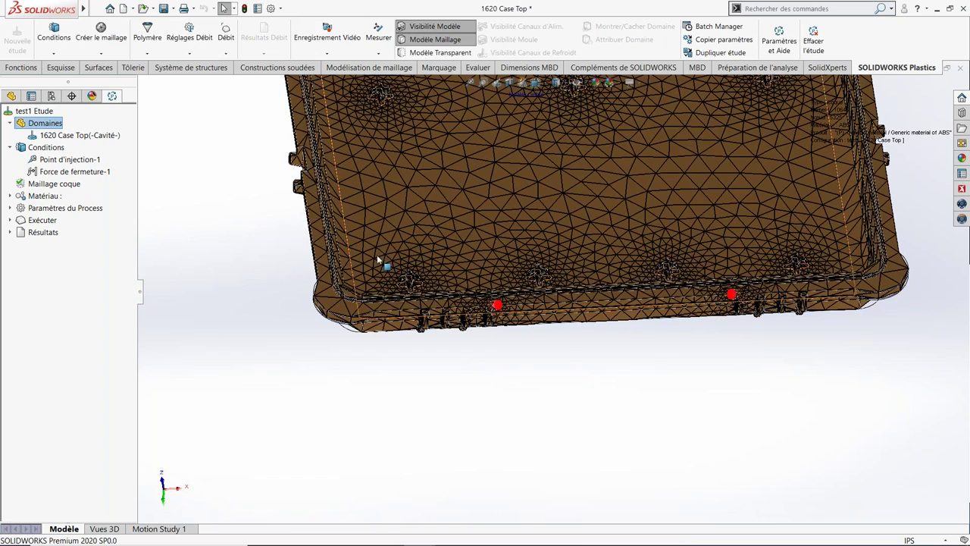
pyautogui.moveTo(374, 263); pyautogui.dragTo(223, 335, button='middle')
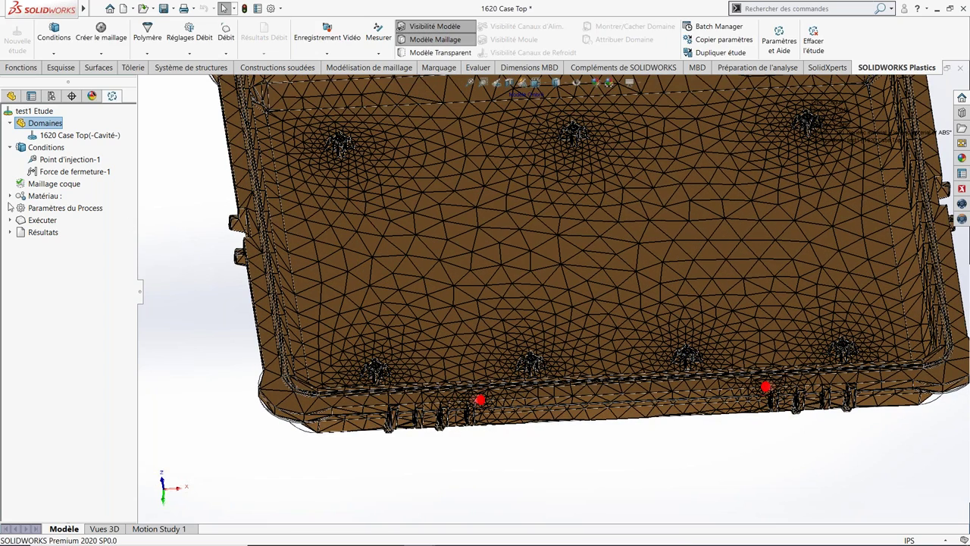
pyautogui.click(10, 196)
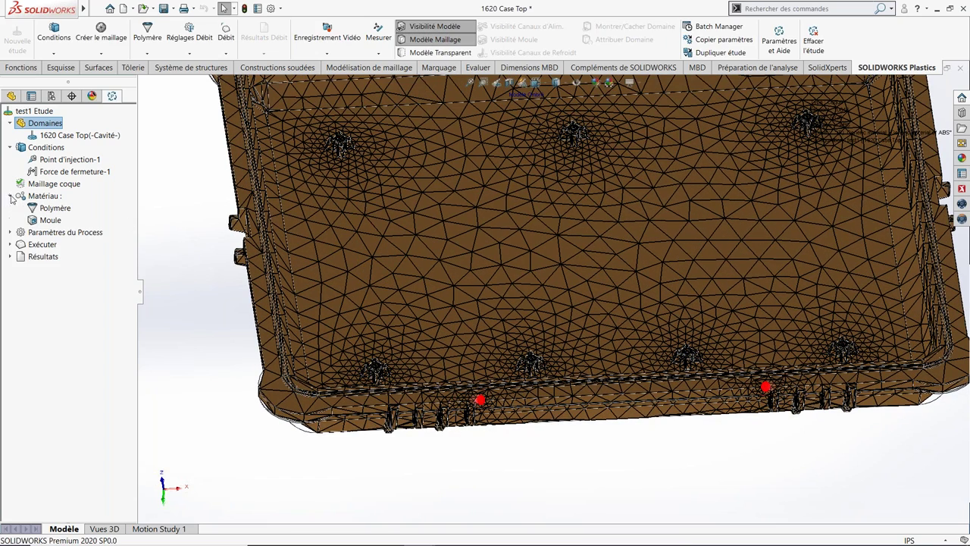
pyautogui.click(54, 210)
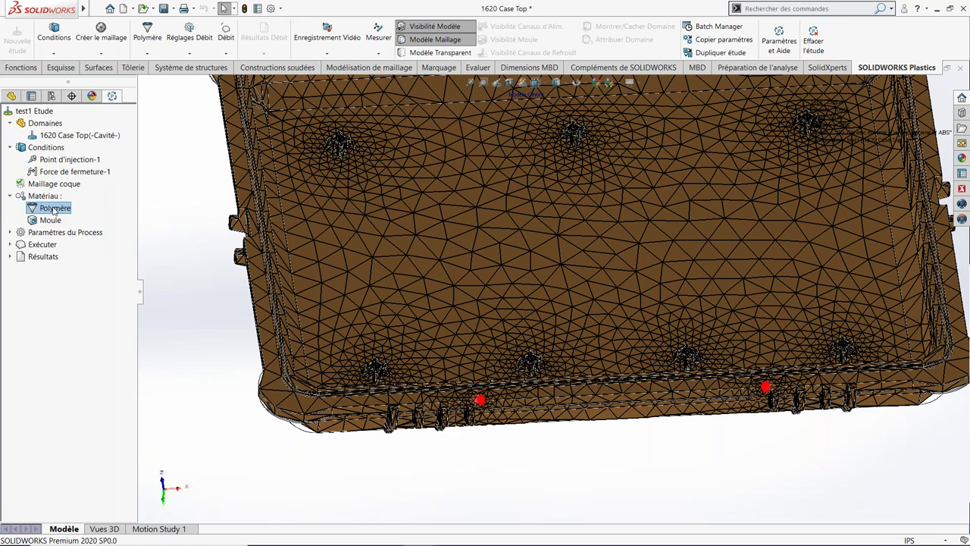
pyautogui.doubleClick(54, 210)
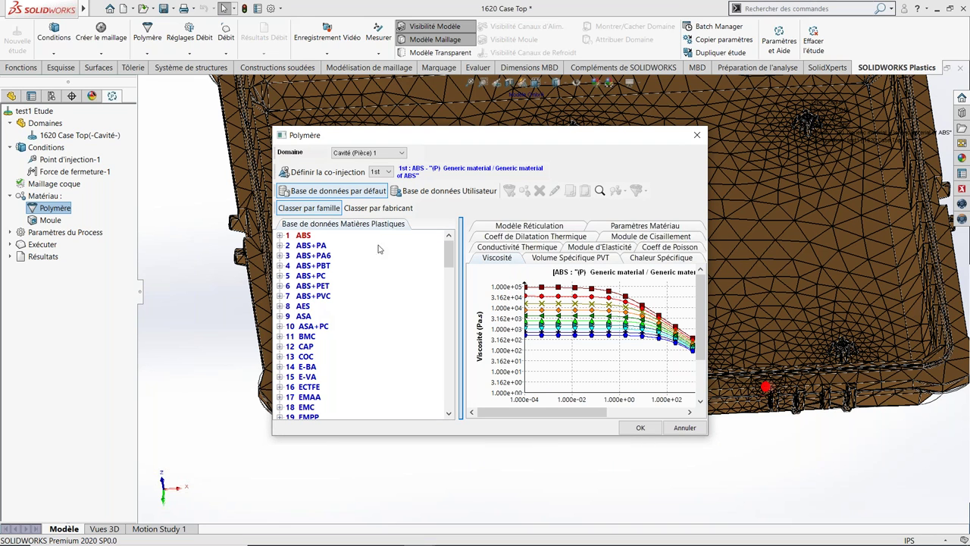
# Step: Sort the polymer database by manufacturer, then by family, and start a PP material search with advanced filters
pyautogui.click(381, 210)
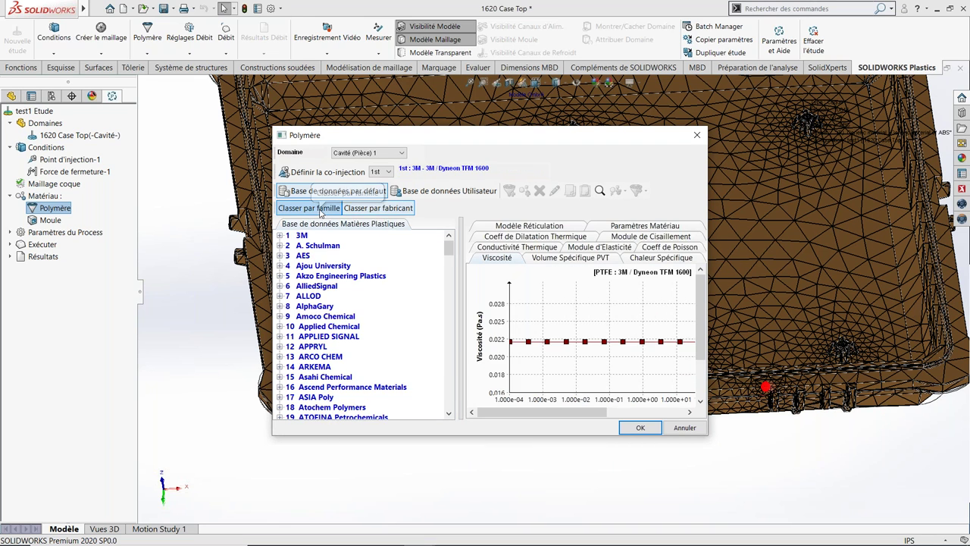
pyautogui.scroll(-5, 364, 303)
pyautogui.scroll(-2, 371, 305)
pyautogui.scroll(7, 370, 305)
pyautogui.click(309, 208)
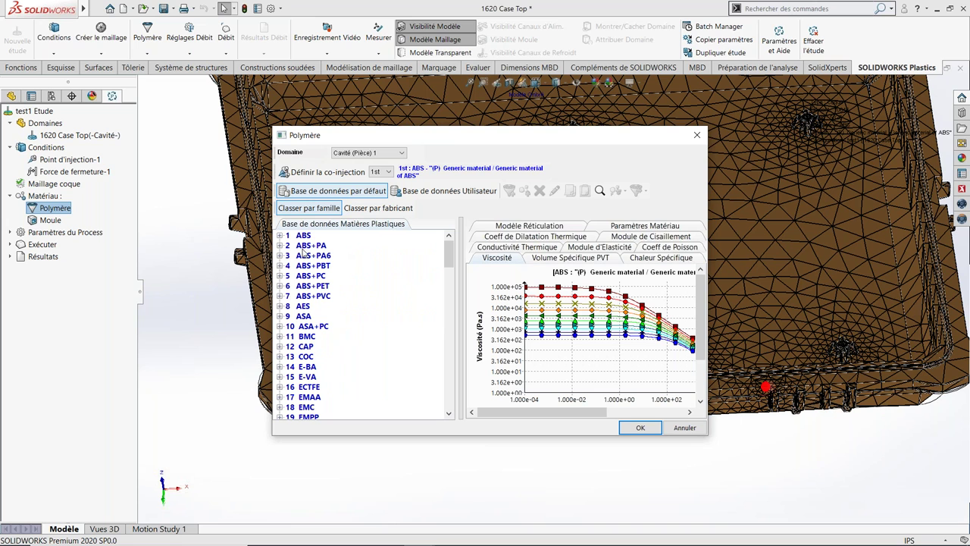
pyautogui.click(600, 192)
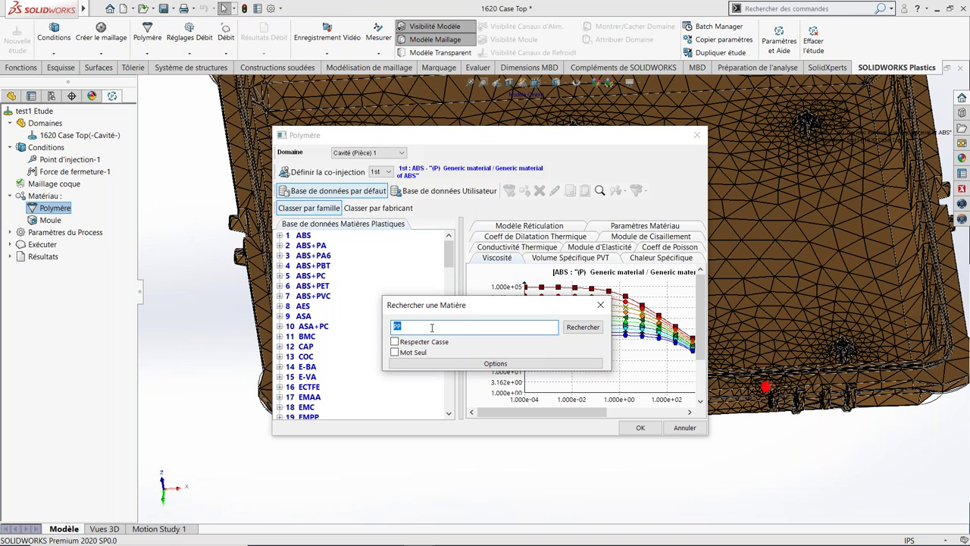
pyautogui.click(523, 364)
# Step: Search for PP with transition temperature 130–150 and ejection temperature 90–120
pyautogui.click(414, 330)
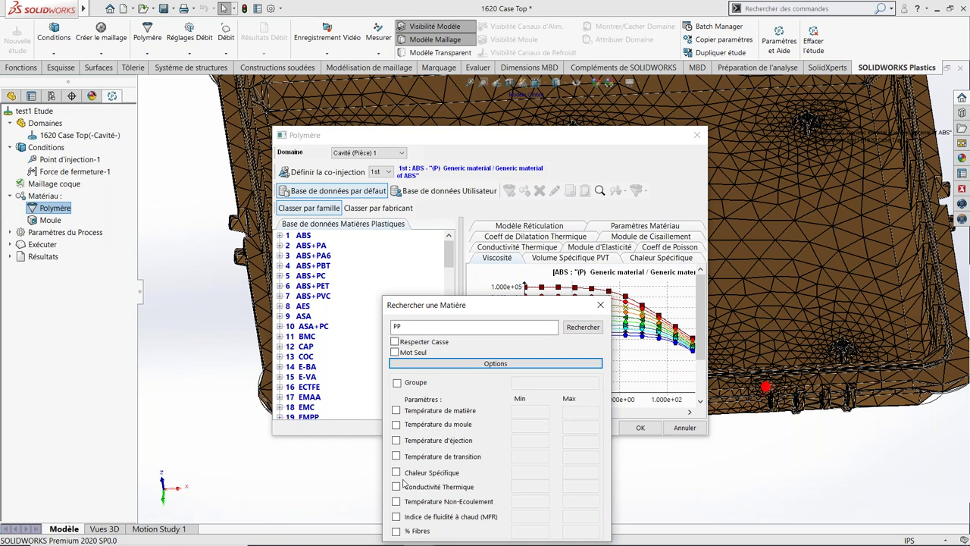
pyautogui.click(396, 457)
pyautogui.write('130')
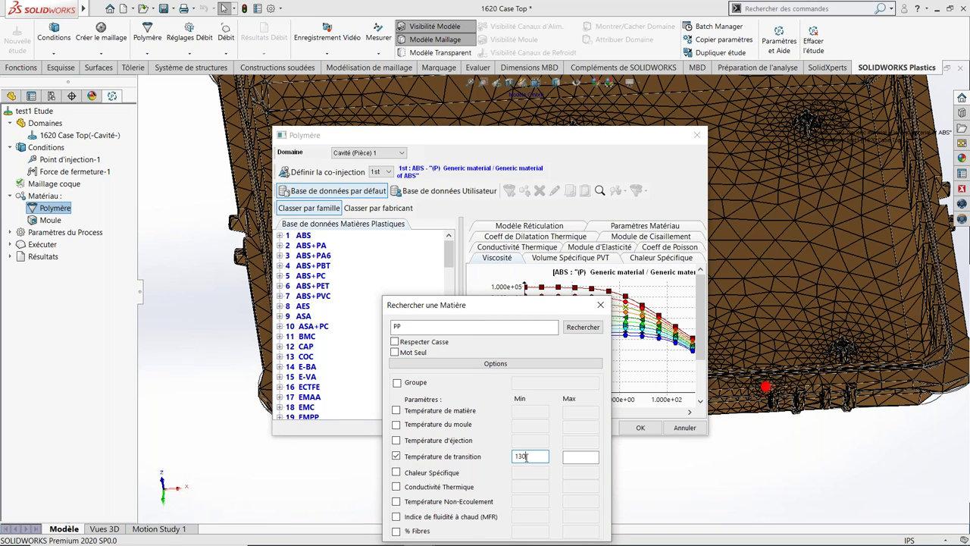
pyautogui.press('Tab')
pyautogui.write('1')
pyautogui.click(396, 441)
pyautogui.click(546, 444)
pyautogui.write('90')
pyautogui.click(584, 443)
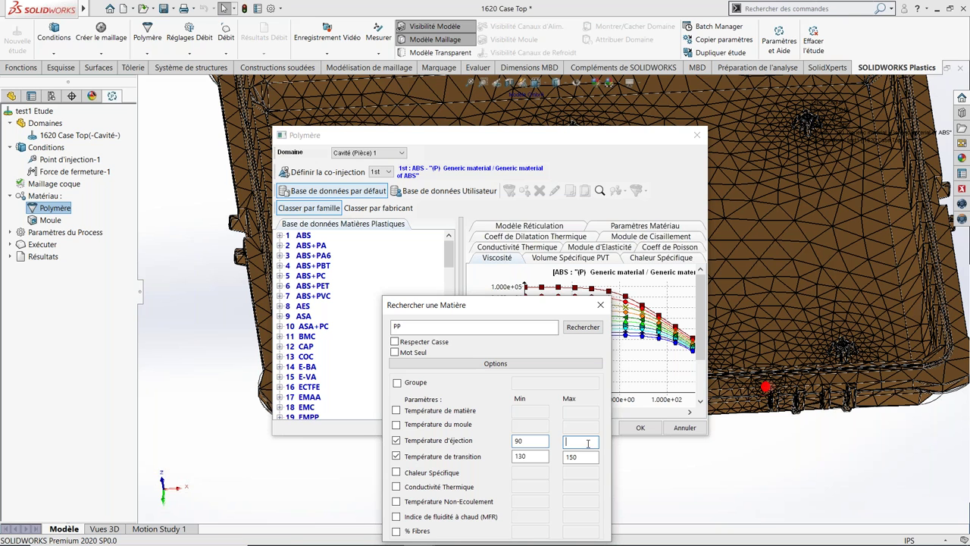
pyautogui.write('120')
pyautogui.click(579, 329)
# Step: Select Generic PP, review its PVT and viscosity curves, and accept it as the study polymer
pyautogui.moveTo(482, 312); pyautogui.dragTo(297, 107)
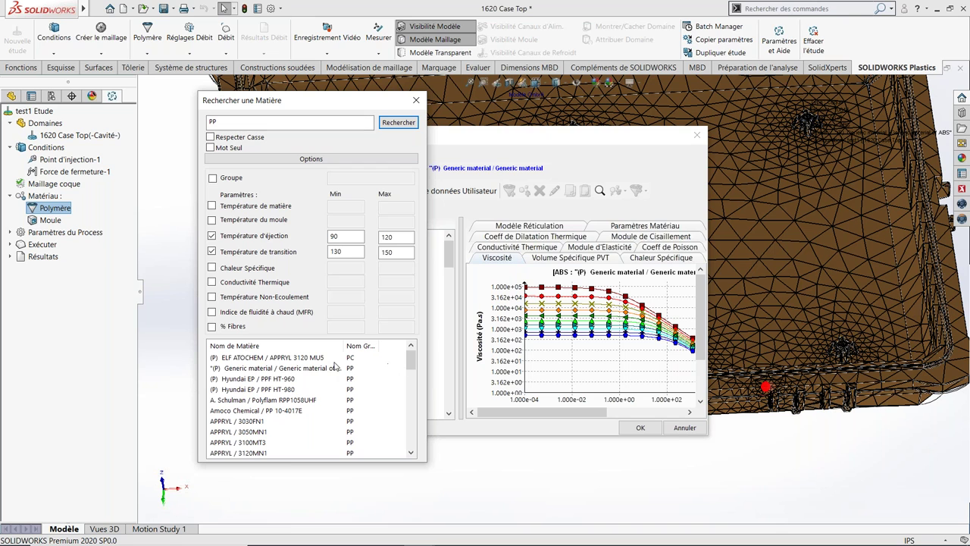
pyautogui.click(295, 369)
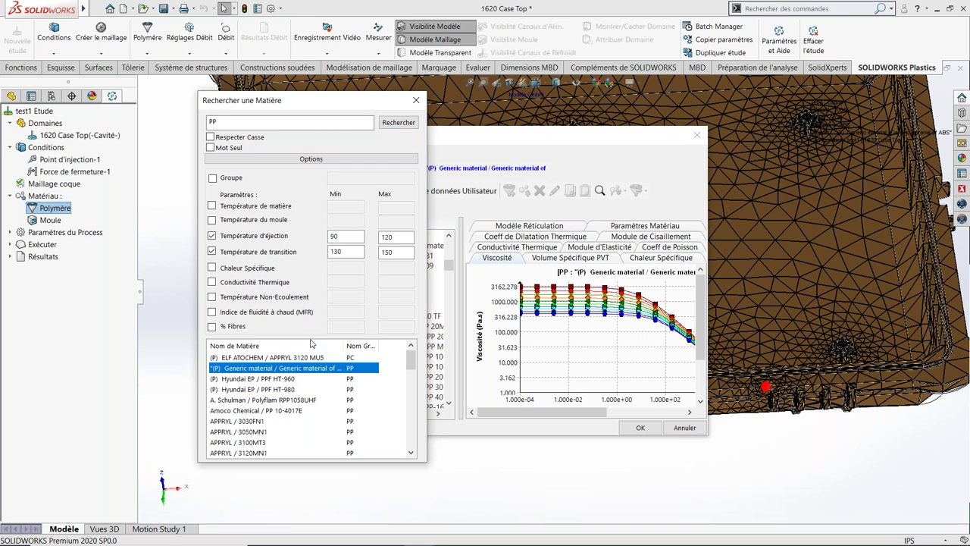
pyautogui.click(417, 100)
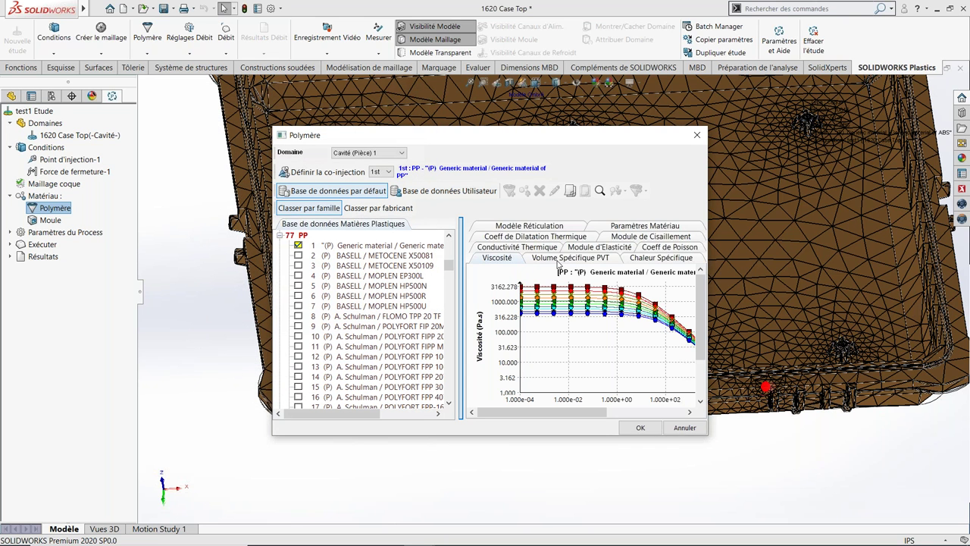
pyautogui.click(543, 258)
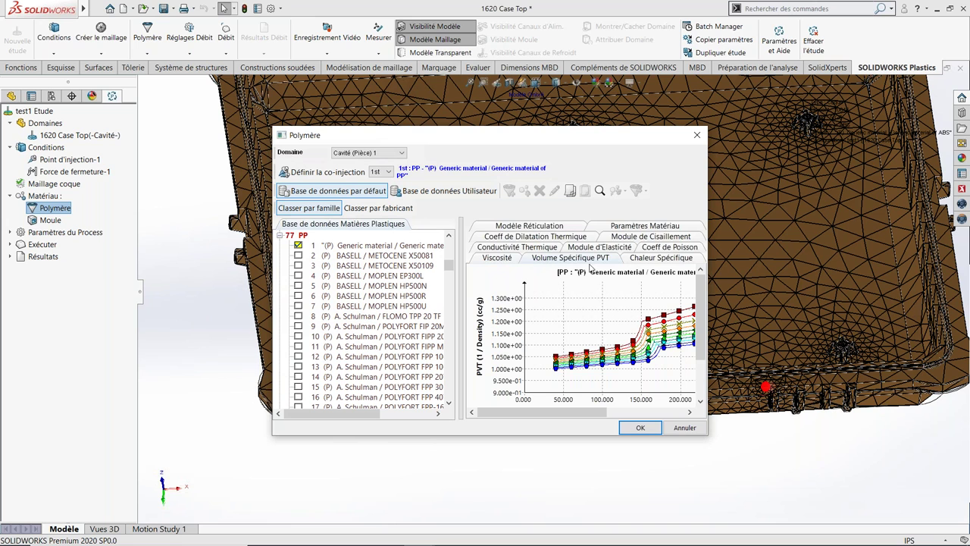
pyautogui.click(510, 261)
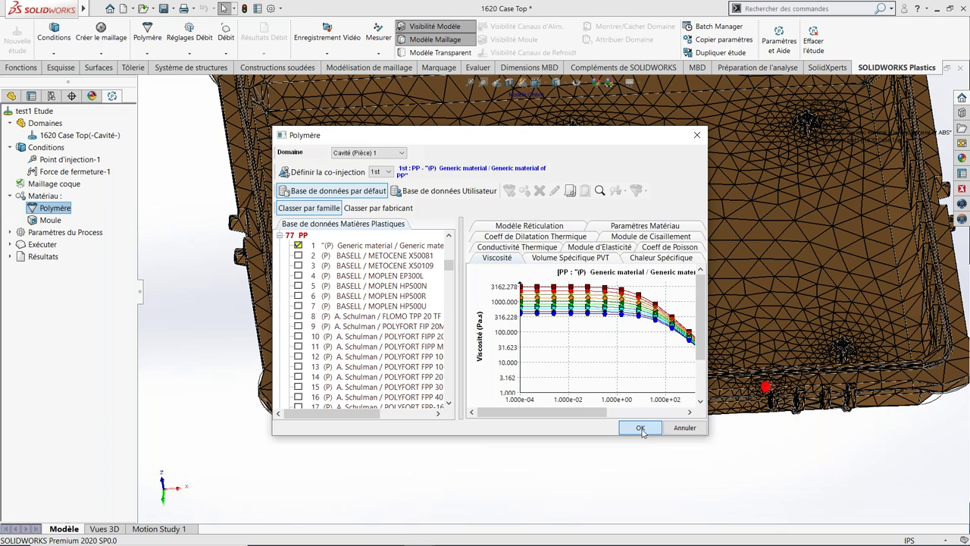
pyautogui.click(641, 429)
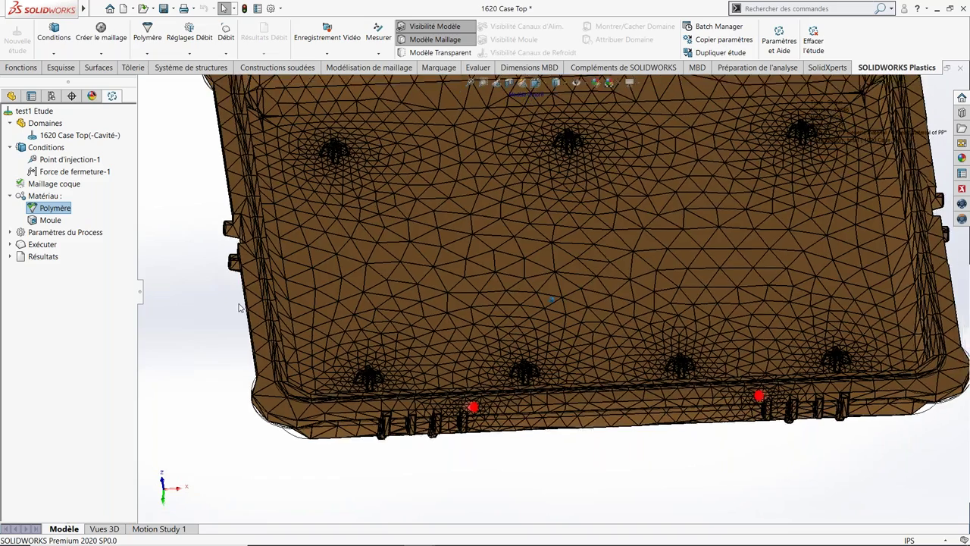
# Step: Zoom out on the meshed lid and open Réglages Débit under Paramètres du Process
pyautogui.scroll(3, 231, 304)
pyautogui.moveTo(224, 301); pyautogui.dragTo(192, 267, button='middle')
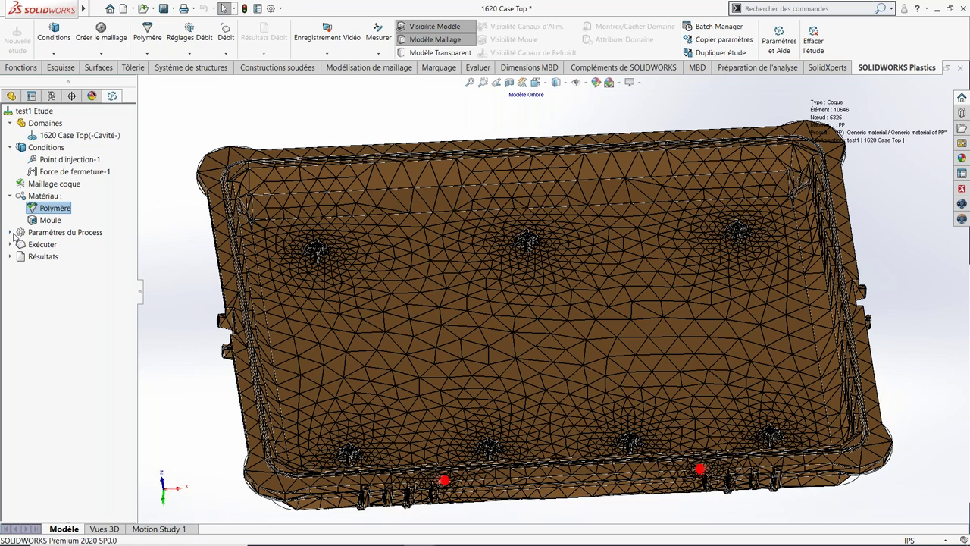
pyautogui.click(11, 232)
pyautogui.doubleClick(64, 244)
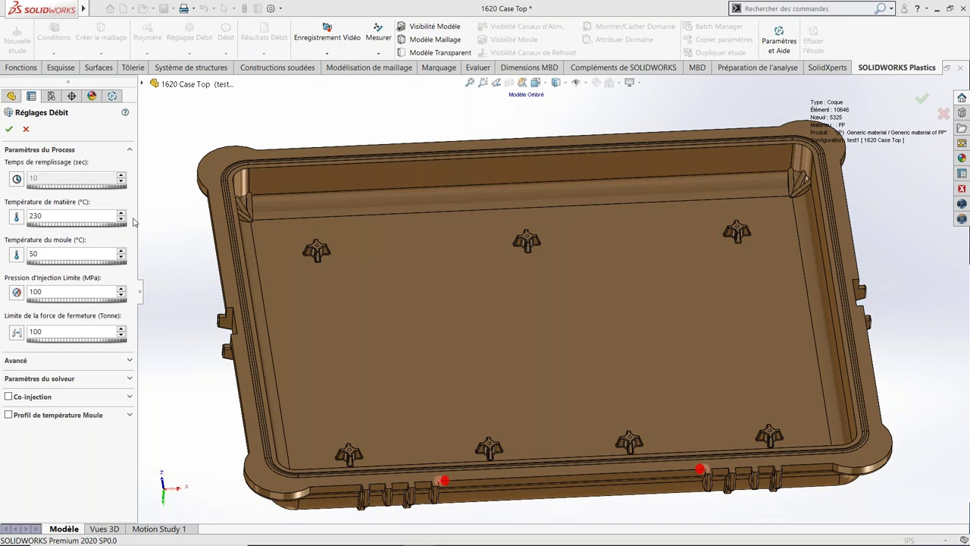
# Step: Under Avancé, search the machine database for 'japan', view the injection-unit data, and close it
pyautogui.click(96, 367)
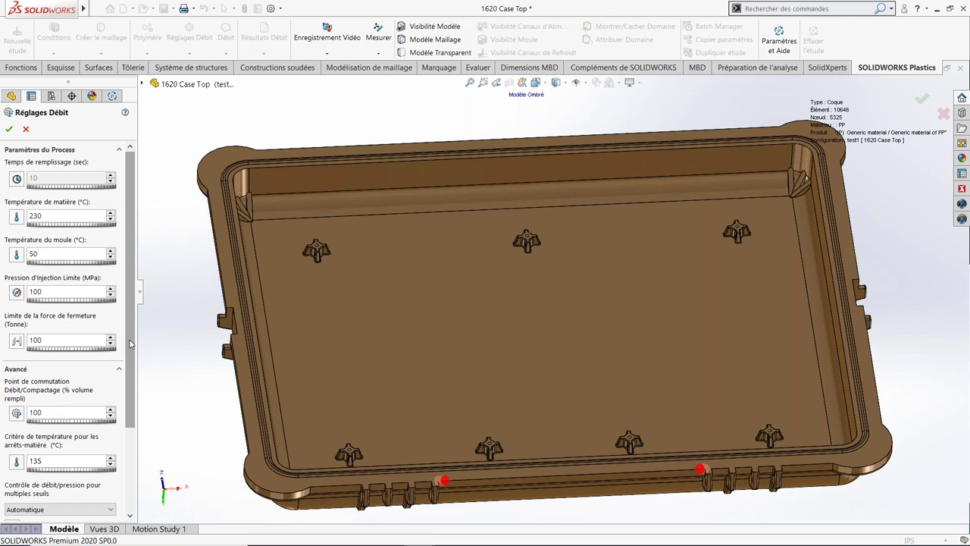
pyautogui.moveTo(130, 344); pyautogui.dragTo(132, 414)
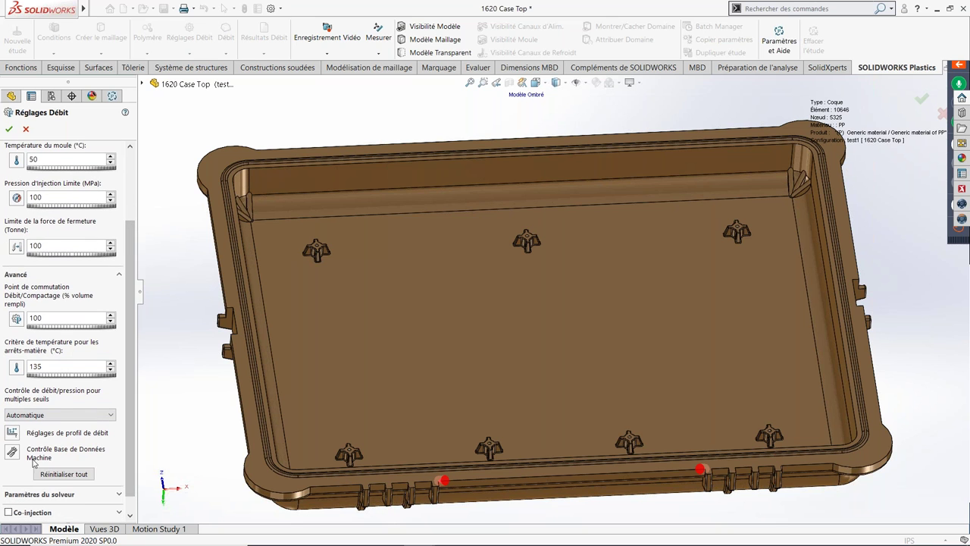
pyautogui.click(95, 457)
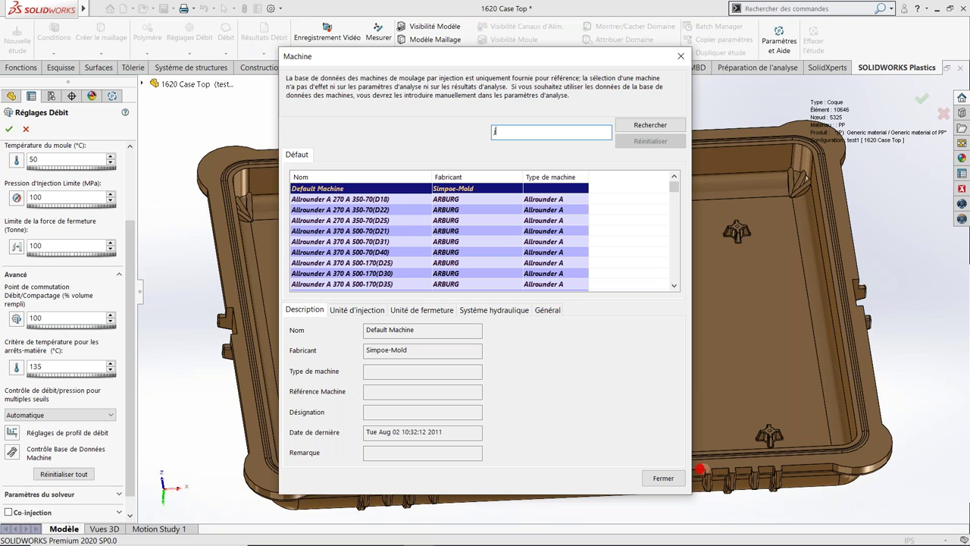
pyautogui.write('japan')
pyautogui.click(651, 125)
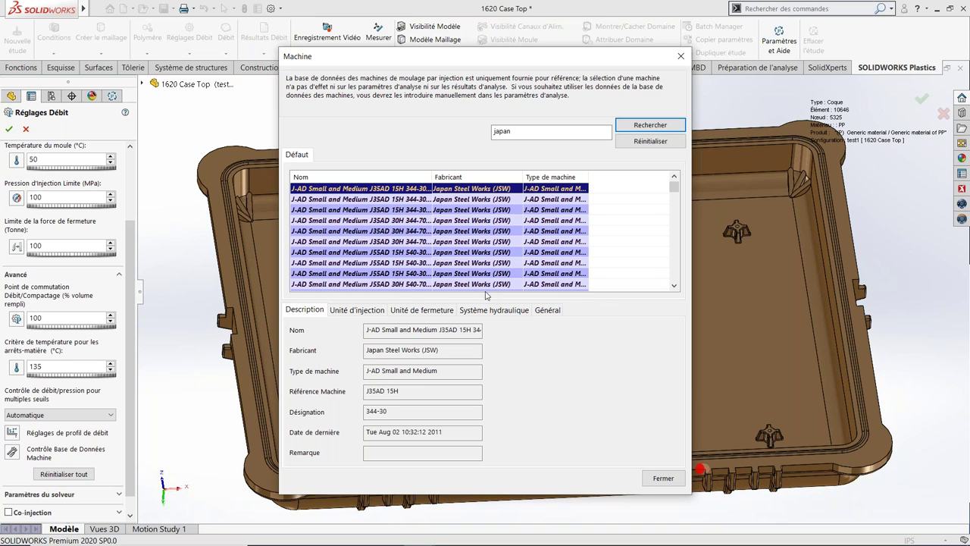
pyautogui.click(365, 316)
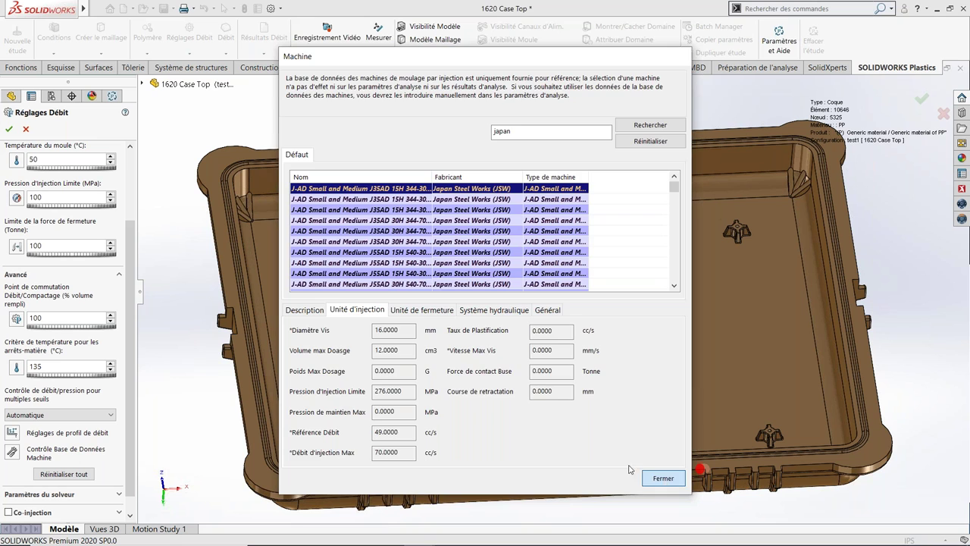
pyautogui.click(658, 477)
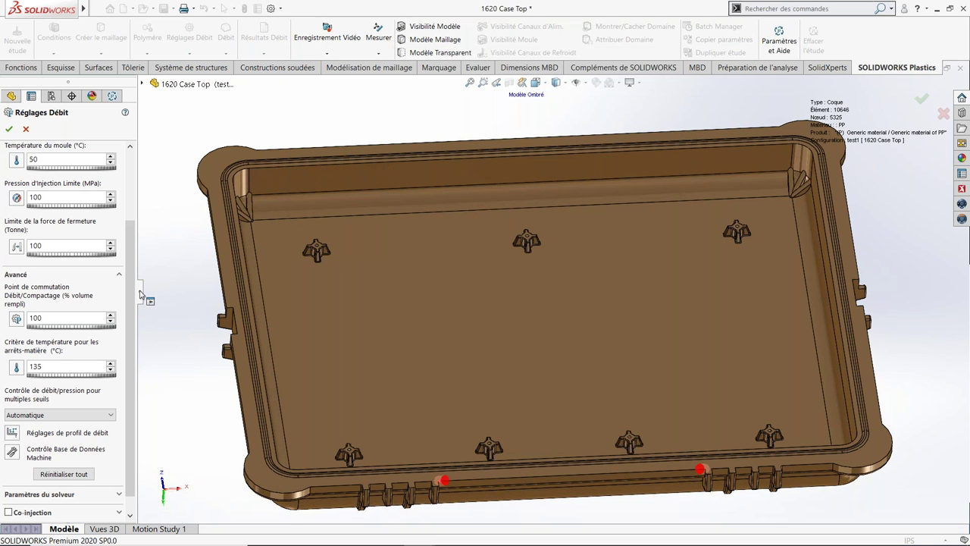
# Step: Confirm the flow settings and expand Exécuter in the study tree
pyautogui.press('Return')
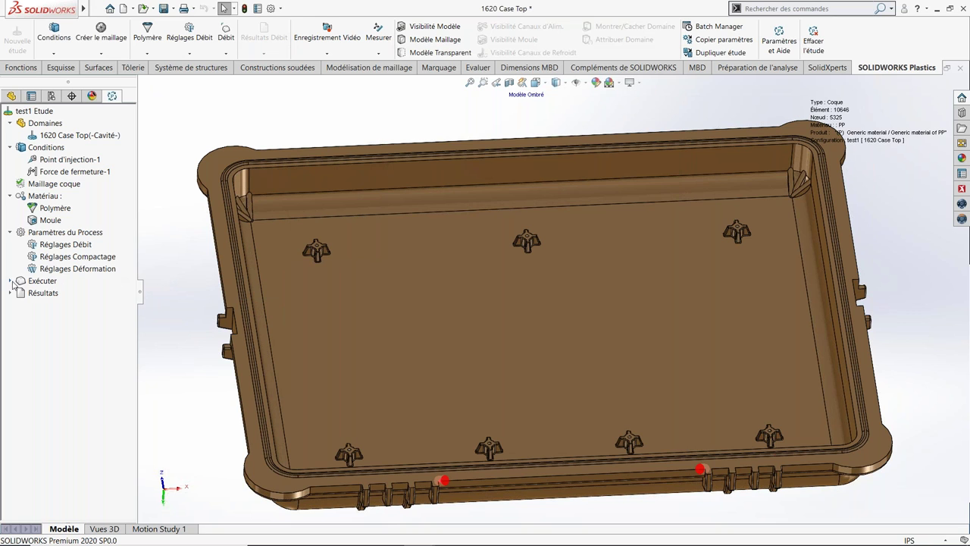
pyautogui.click(11, 280)
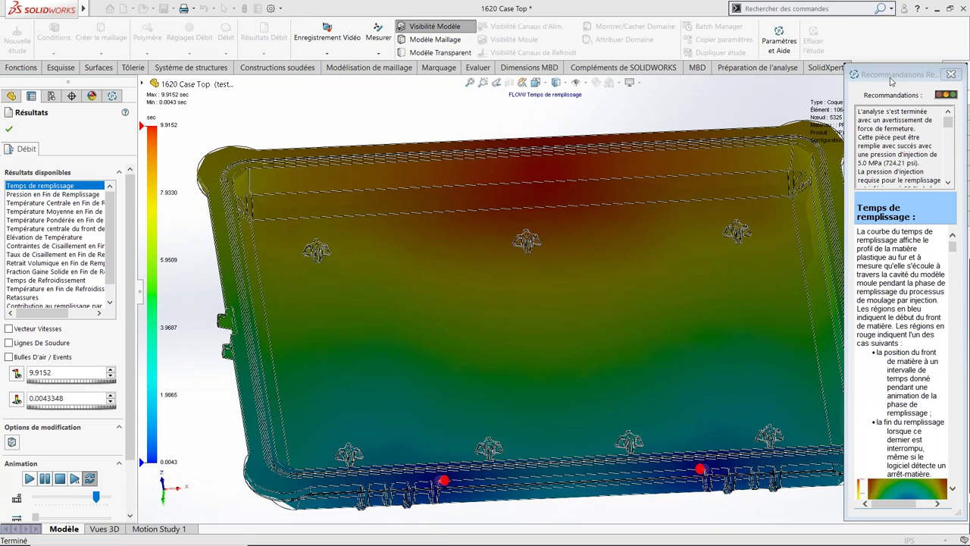
# Step: Move the Recommandations panel aside and switch to the PowerPoint presentation
pyautogui.moveTo(892, 82); pyautogui.dragTo(900, 65)
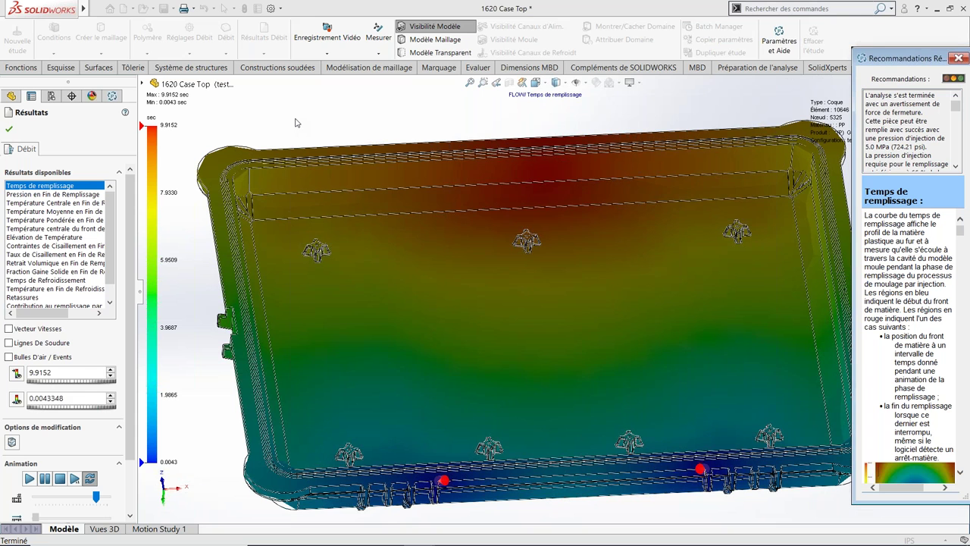
pyautogui.hotkey('alt', 'Tab')
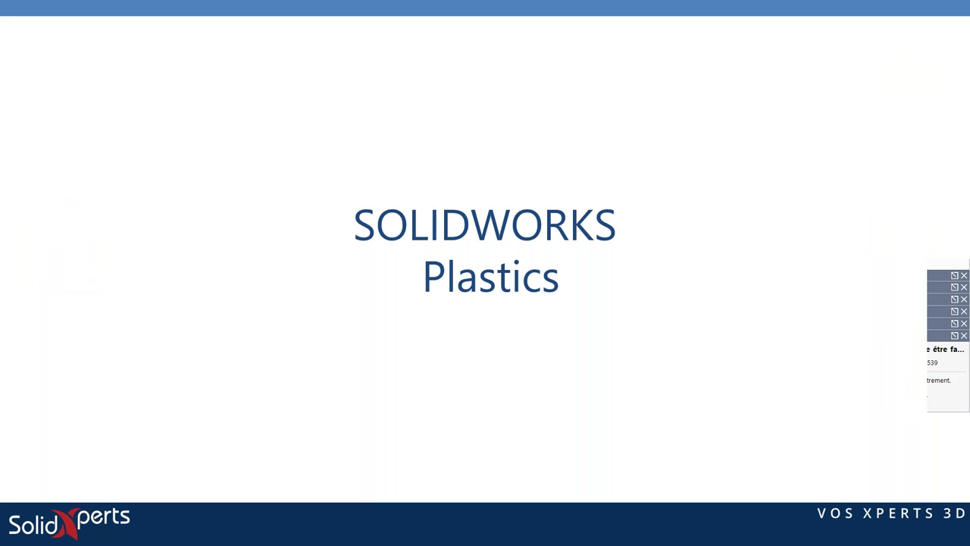
# Step: Advance to the analysis-results slide, then return to SOLIDWORKS Plastics
pyautogui.press('Right')
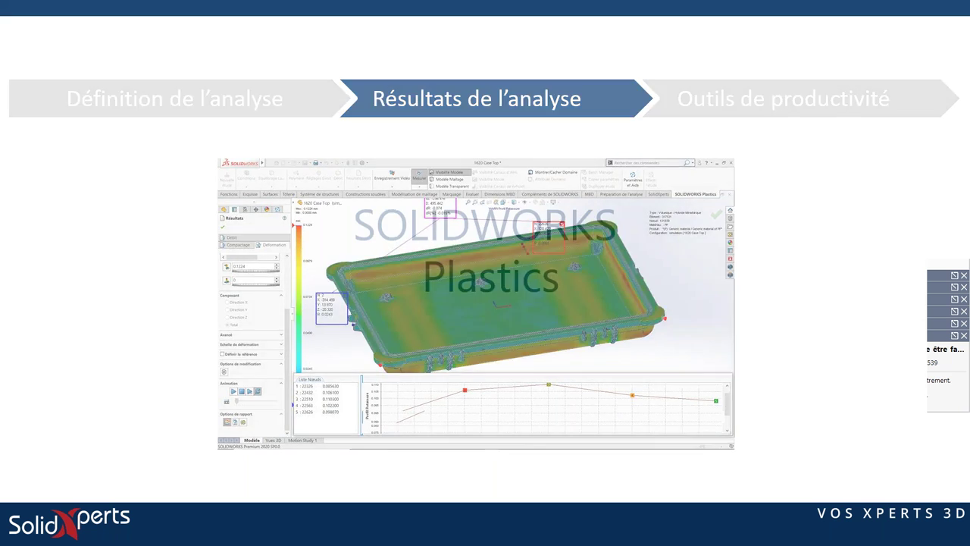
pyautogui.hotkey('alt', 'Tab')
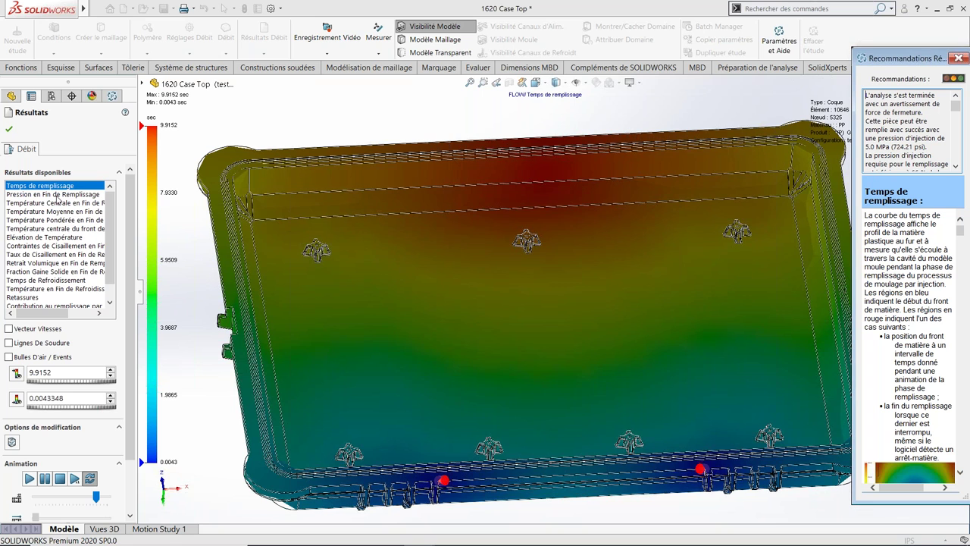
pyautogui.click(57, 196)
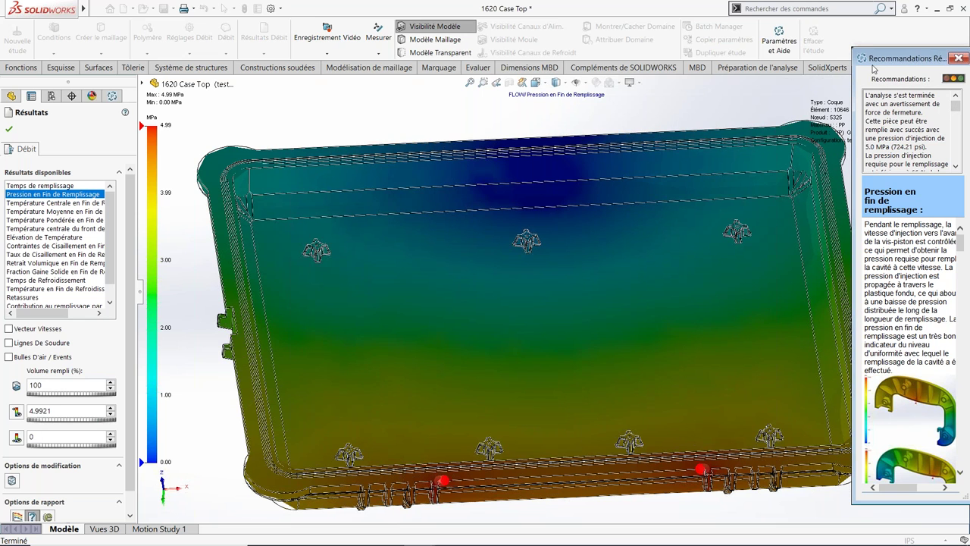
pyautogui.click(876, 66)
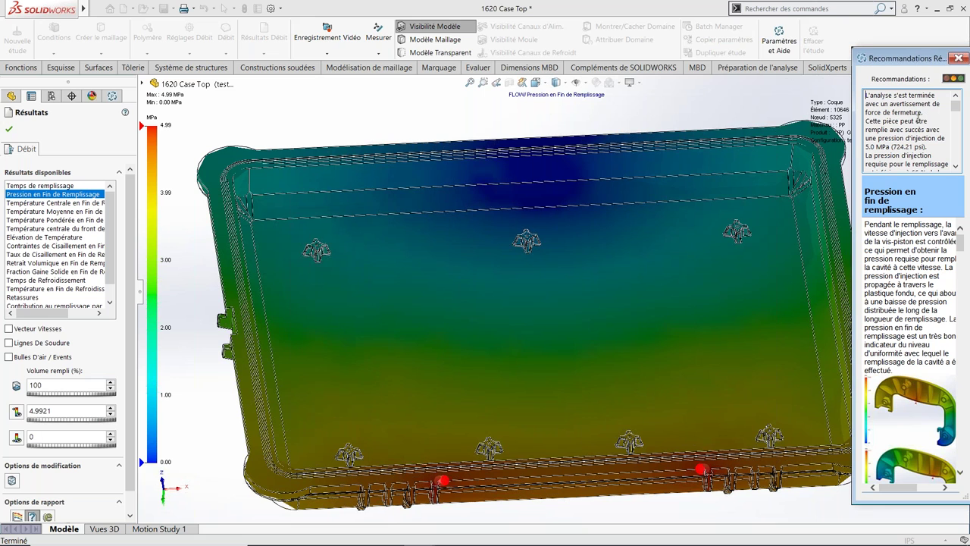
pyautogui.scroll(-1, 924, 116)
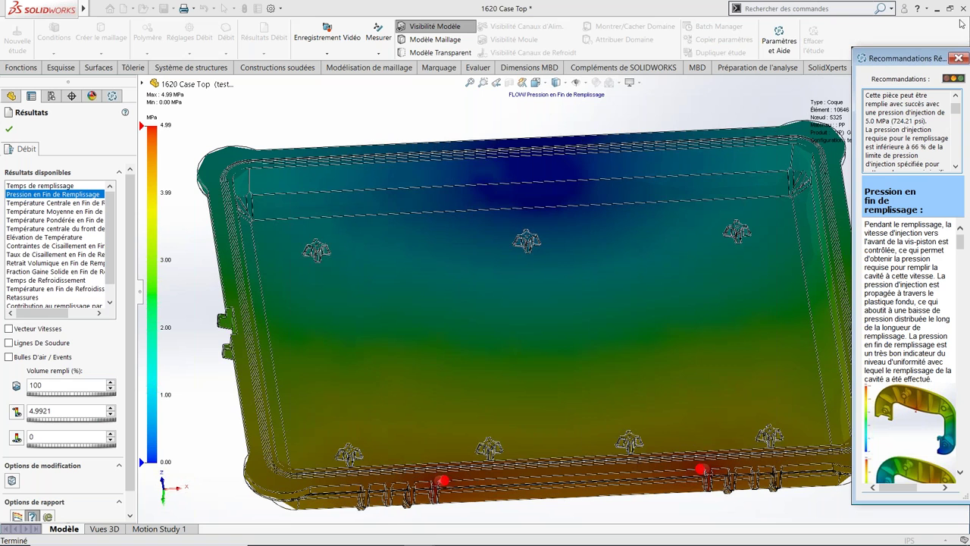
pyautogui.scroll(-2, 909, 127)
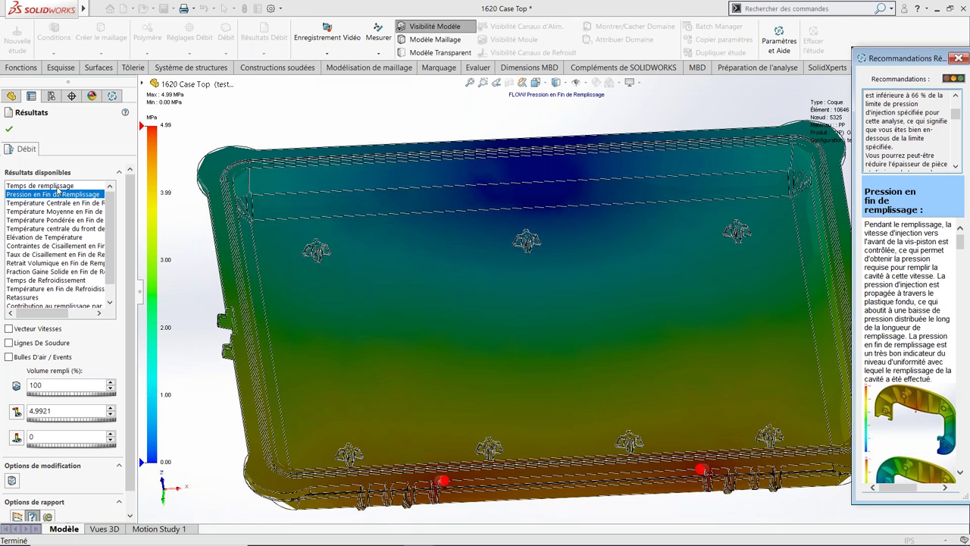
pyautogui.click(60, 188)
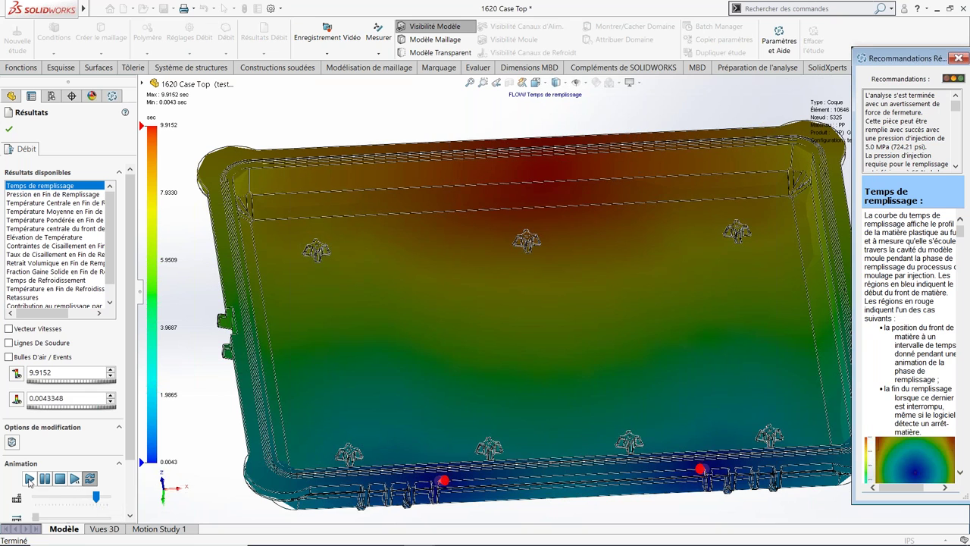
# Step: Play the fill-time animation, then show Température en Fin de Refroidissement (50.16–158.45 °C)
pyautogui.click(30, 480)
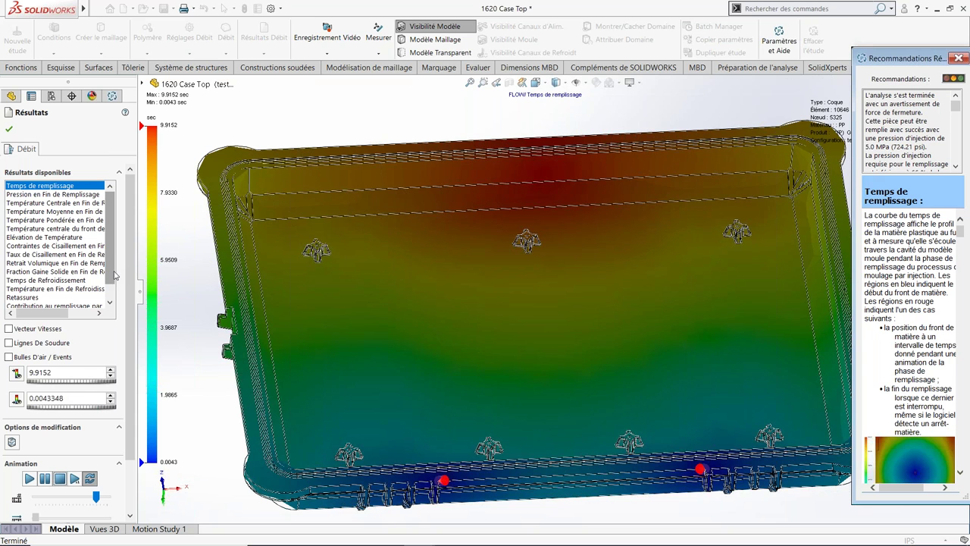
pyautogui.click(89, 290)
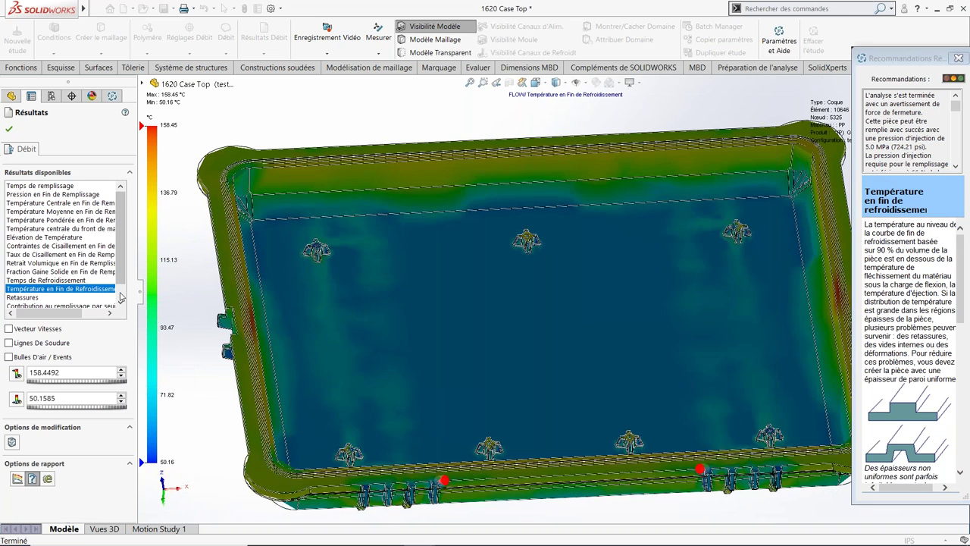
# Step: Lower the temperature scale maximum to reveal hot areas, then restore it to 158.4492
pyautogui.moveTo(191, 286); pyautogui.dragTo(192, 152, button='middle')
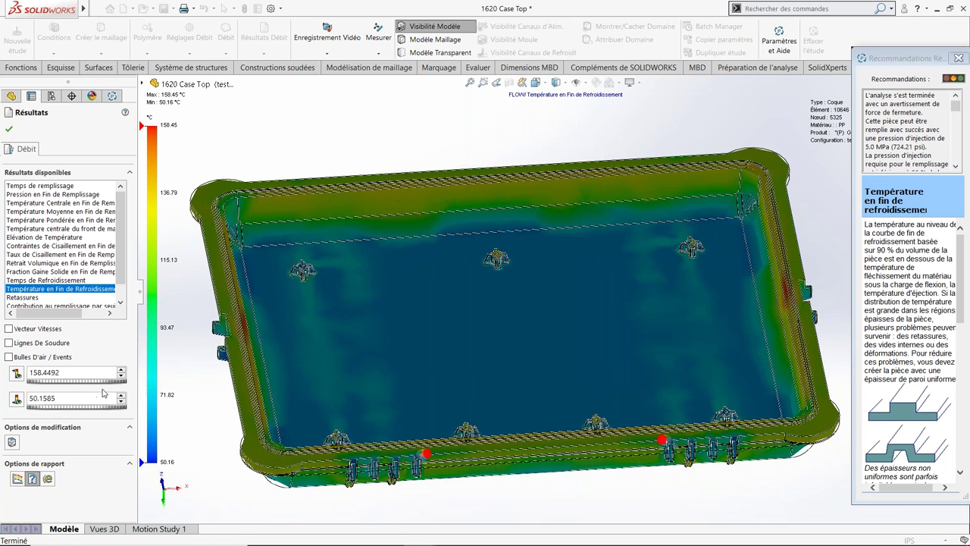
pyautogui.click(103, 385)
pyautogui.moveTo(104, 389); pyautogui.dragTo(40, 389)
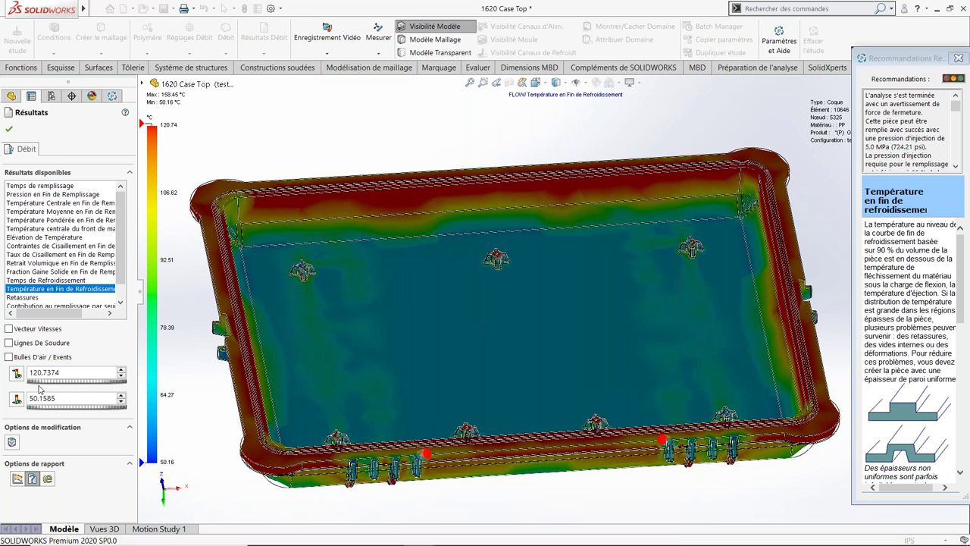
pyautogui.click(18, 374)
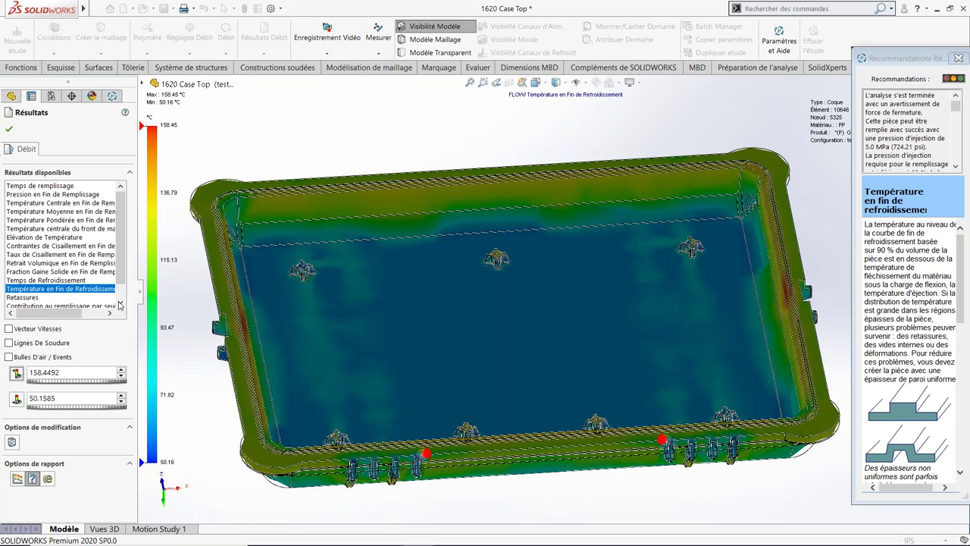
# Step: Show the Facilité de remplissage result and rotate the lid with arrow keys to inspect its sides
pyautogui.scroll(-1, 69, 307)
pyautogui.scroll(-1, 63, 312)
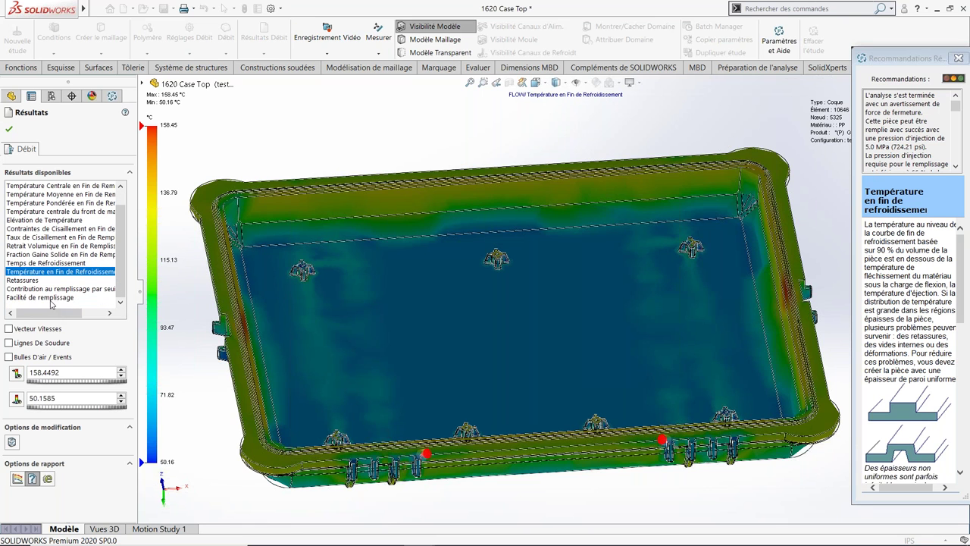
pyautogui.click(46, 297)
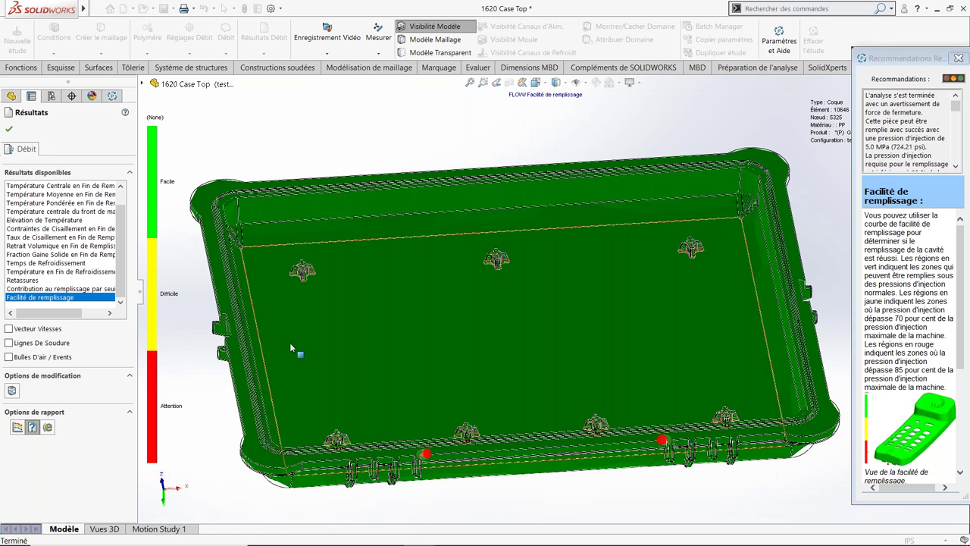
pyautogui.press('Up')
pyautogui.press('Up')
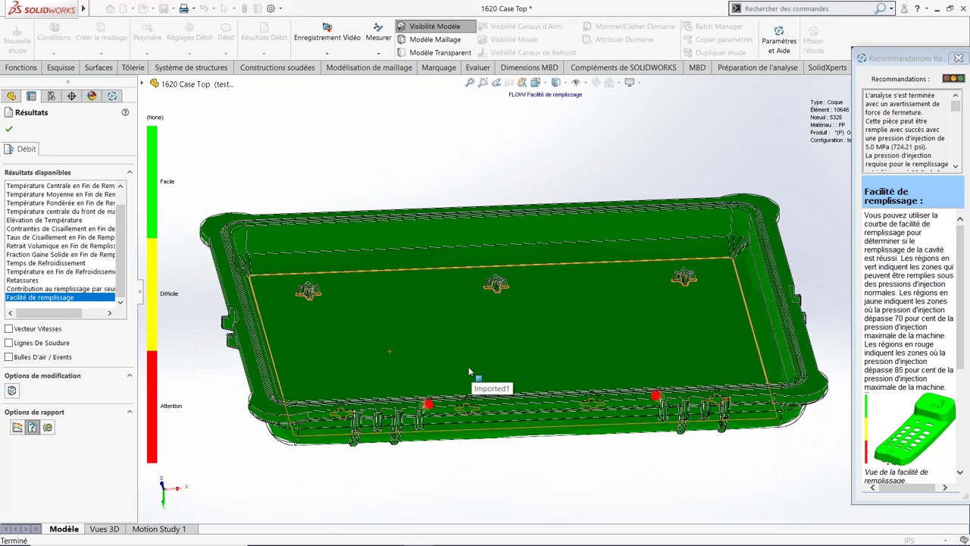
pyautogui.press('Up')
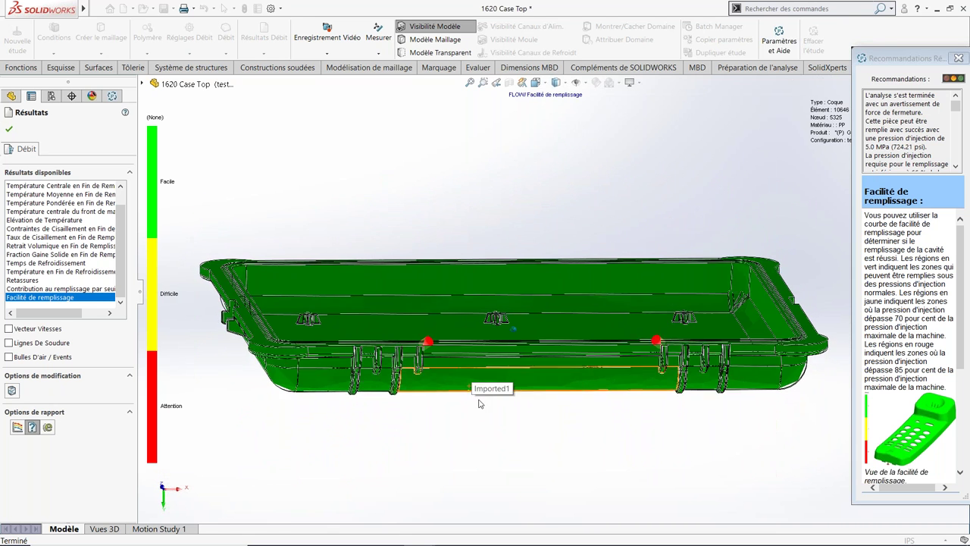
pyautogui.press('Up')
pyautogui.press('Up')
pyautogui.press('Up')
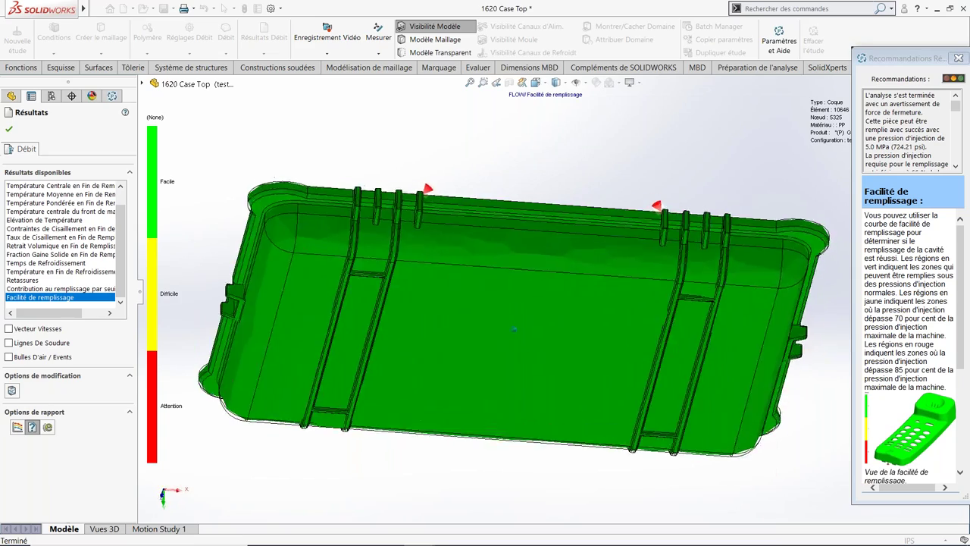
pyautogui.press('Up')
pyautogui.press('Up')
pyautogui.press('Left')
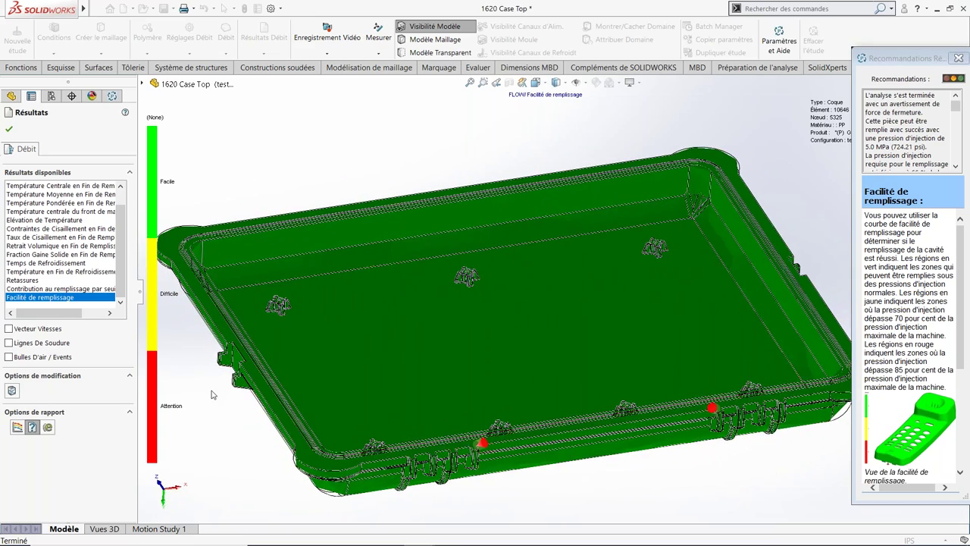
pyautogui.press('Left')
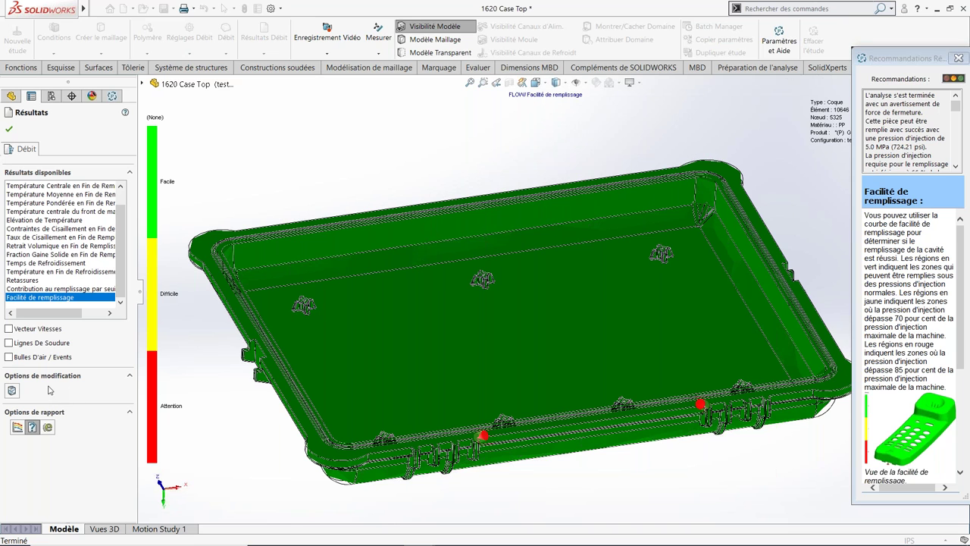
# Step: Show the shell study's air-trap markers and orbit and zoom around the lid to inspect them
pyautogui.click(9, 357)
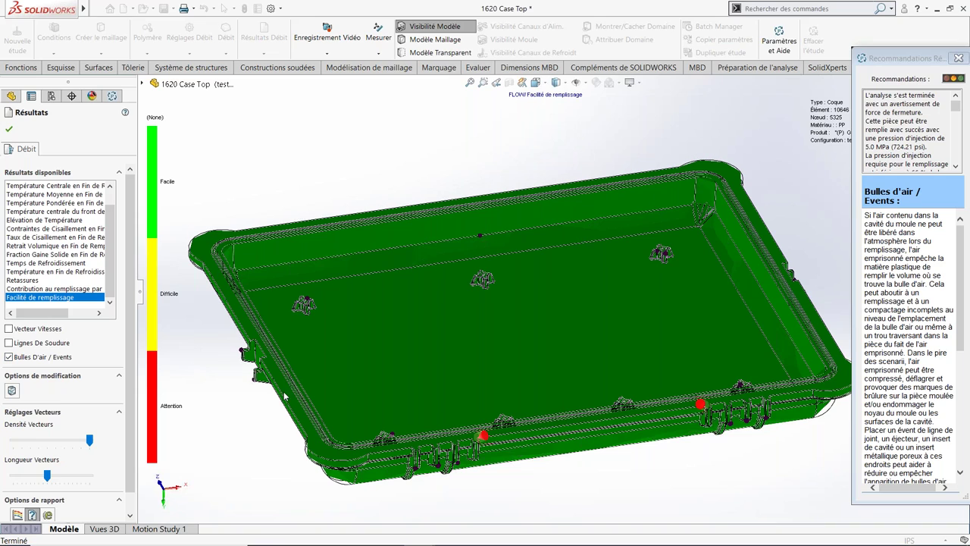
pyautogui.moveTo(592, 460); pyautogui.dragTo(527, 330, button='middle')
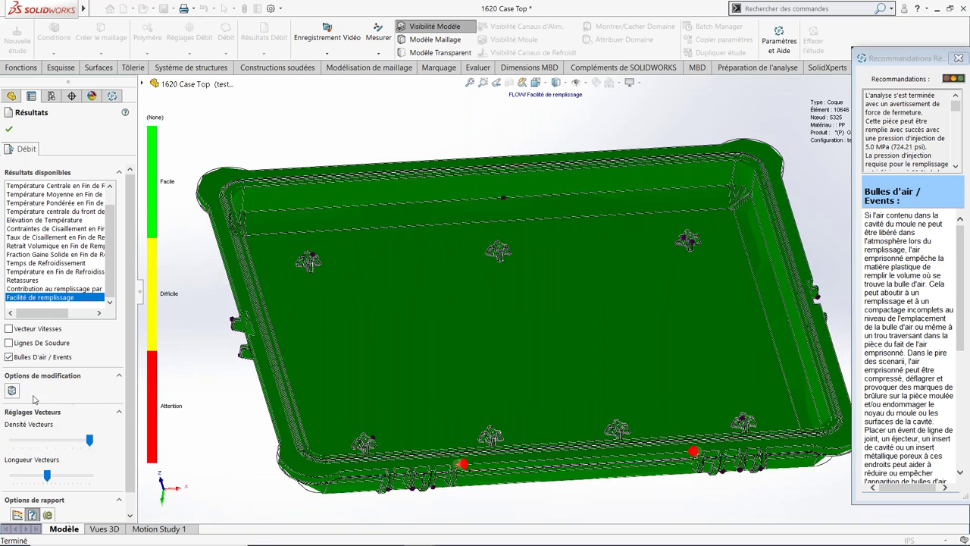
pyautogui.scroll(-2, 332, 412)
pyautogui.scroll(-2, 332, 411)
pyautogui.scroll(-2, 332, 411)
pyautogui.scroll(3, 354, 375)
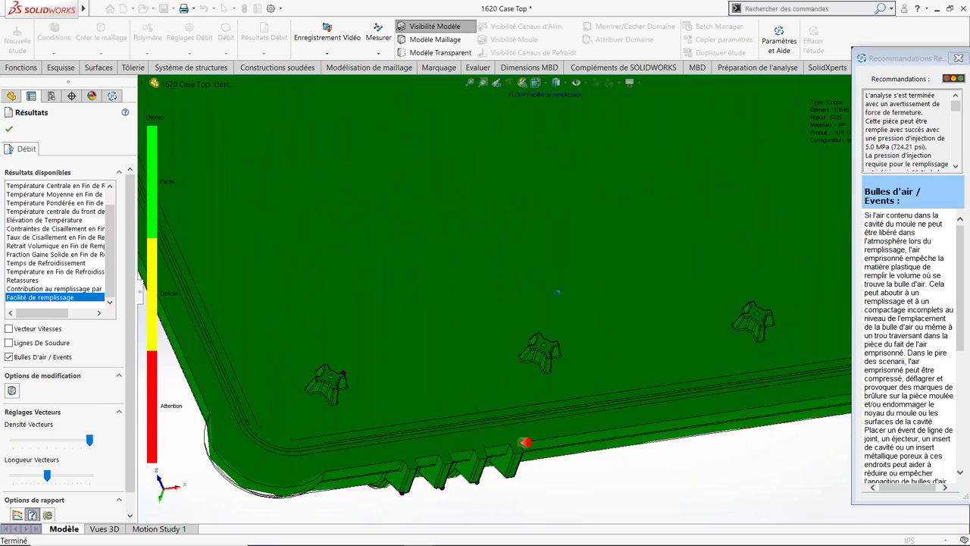
pyautogui.scroll(3, 354, 375)
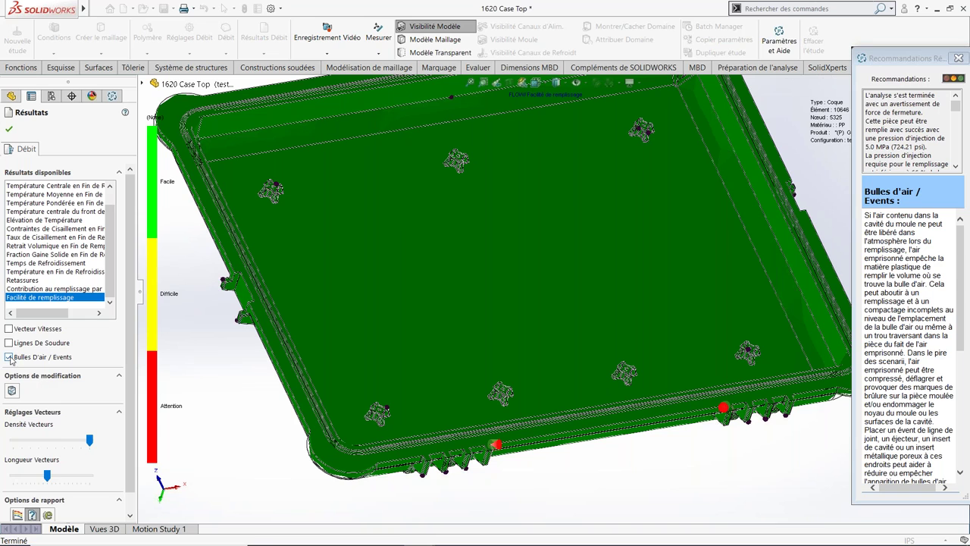
# Step: Replace the air traps with weld lines on the lid, scaled 1.86–148.44°
pyautogui.click(8, 357)
pyautogui.click(9, 343)
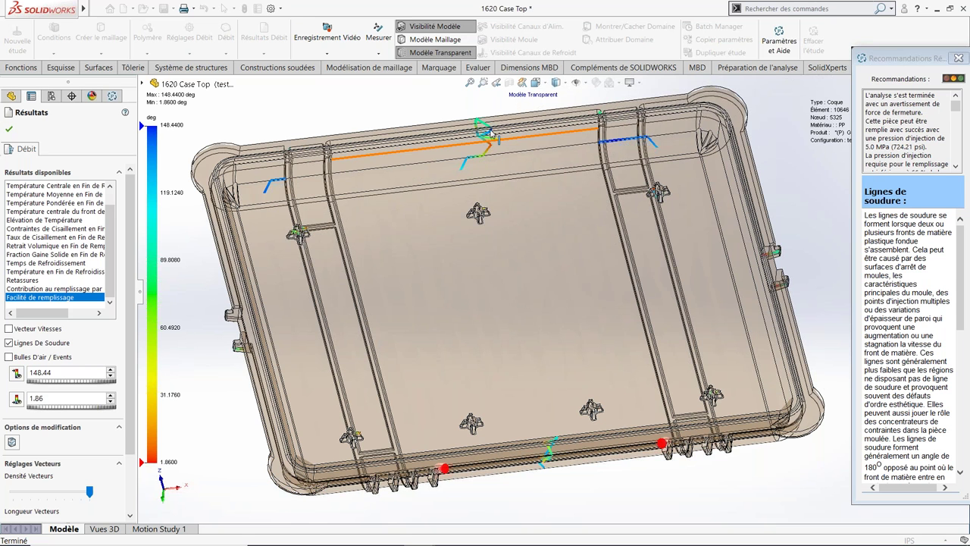
pyautogui.moveTo(496, 149); pyautogui.dragTo(506, 198, button='middle')
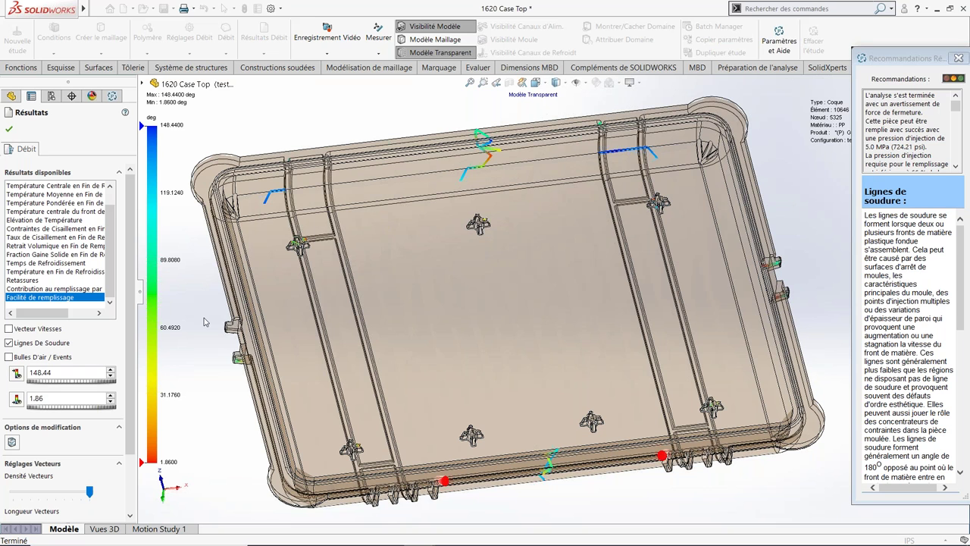
# Step: Hide the weld lines and close the shell study's results display
pyautogui.click(8, 343)
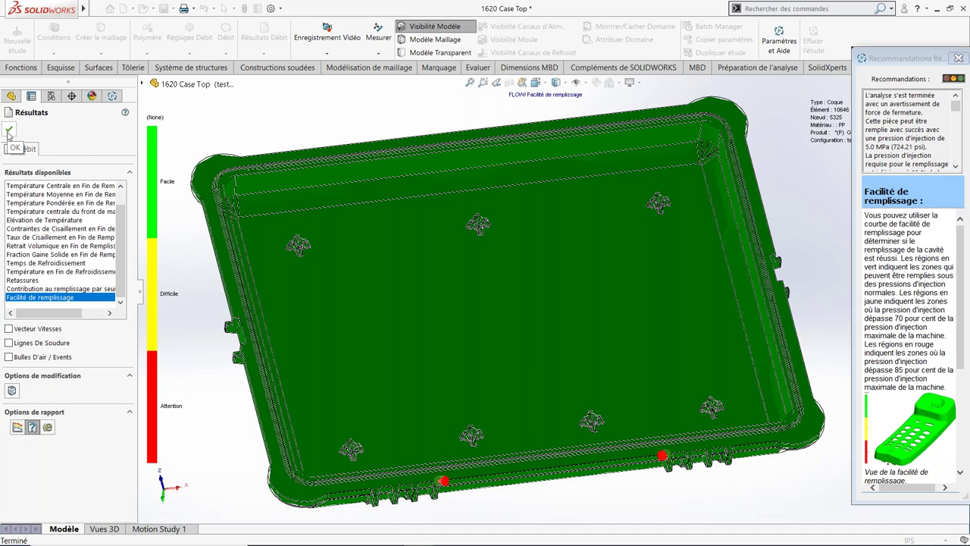
pyautogui.click(8, 132)
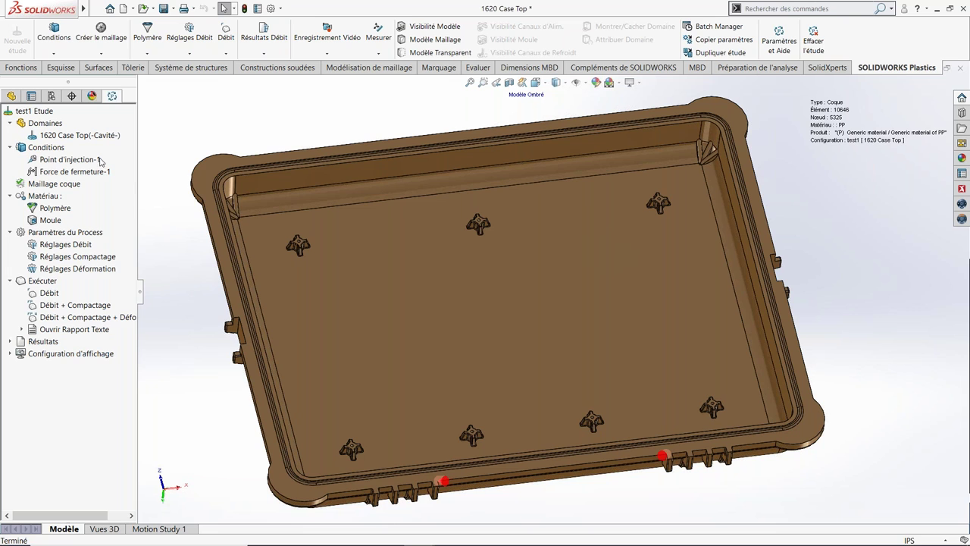
# Step: Activate the lid's simulation configuration, bringing up its solid-mesh study with 317531 elements
pyautogui.click(72, 172)
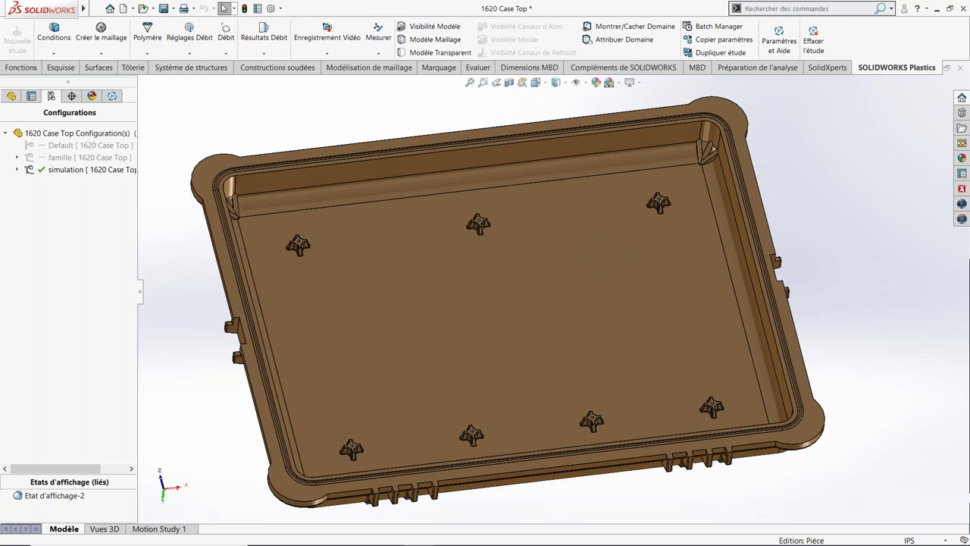
pyautogui.click(115, 98)
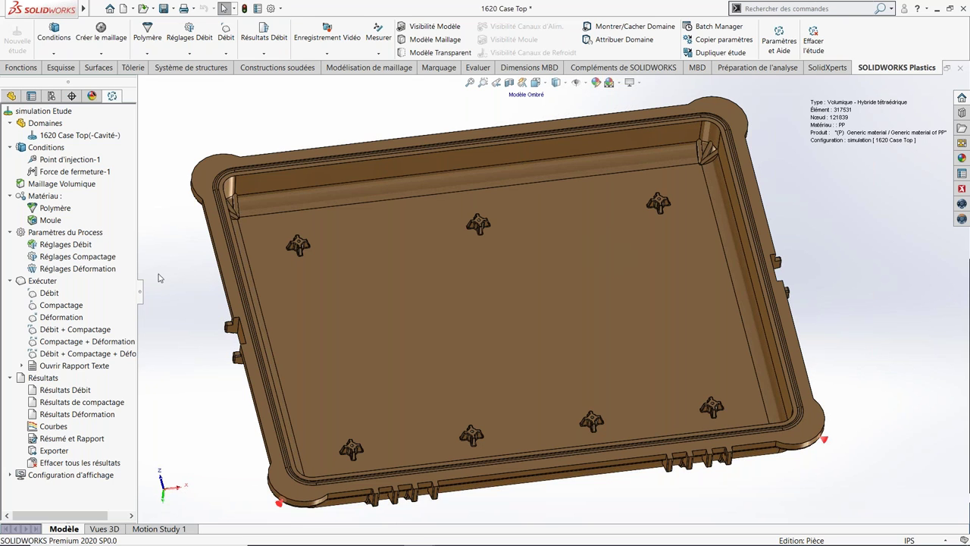
# Step: Play the solid study's fill-time animation and stop it at full fill
pyautogui.click(63, 393)
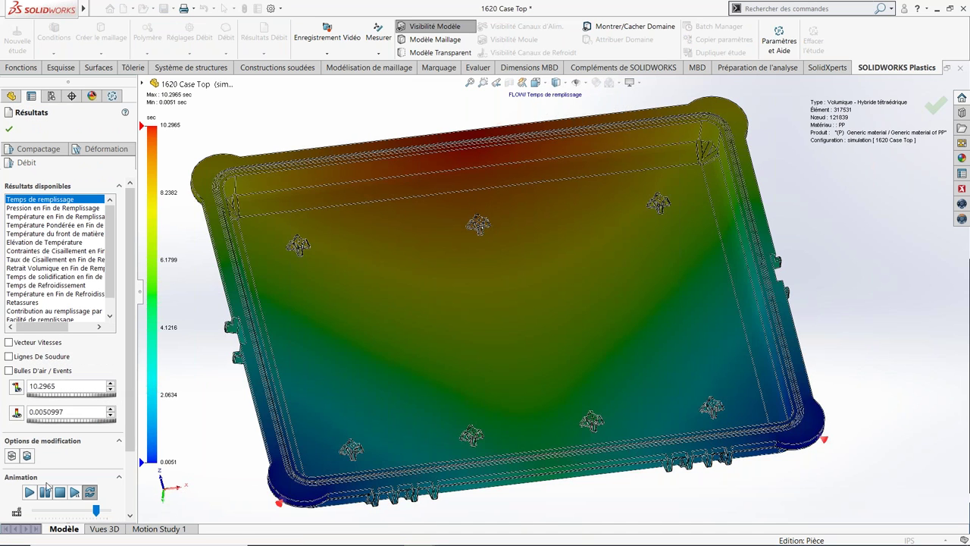
pyautogui.click(29, 493)
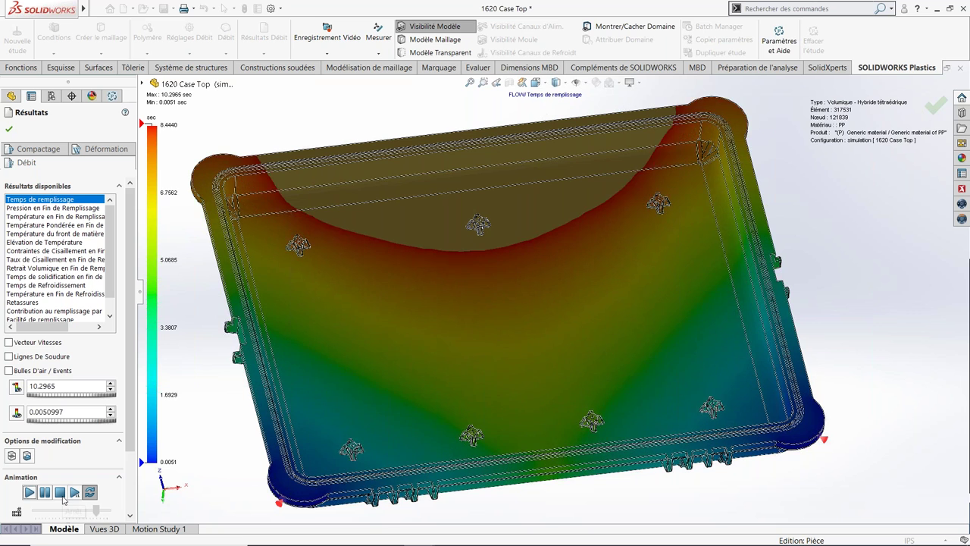
pyautogui.click(64, 497)
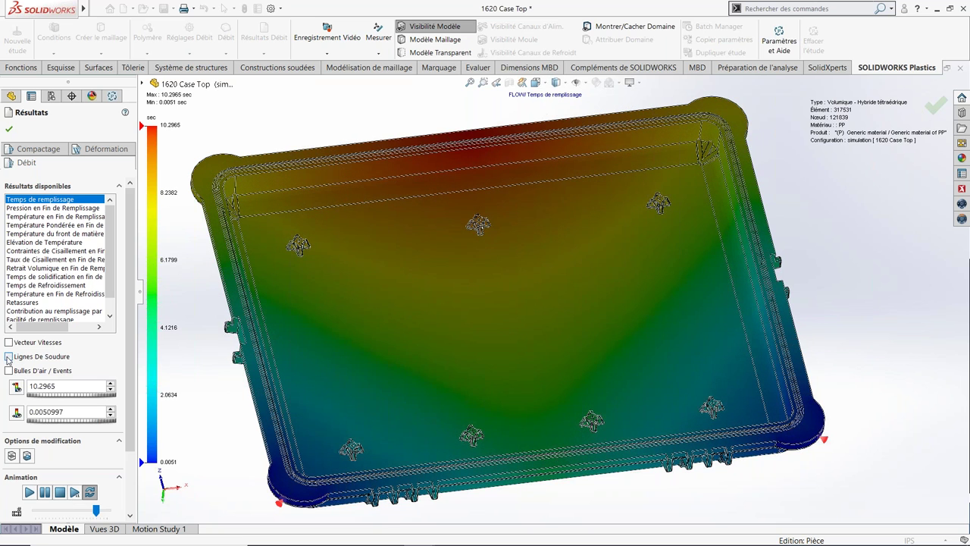
# Step: Briefly check the weld lines, then show end-of-fill pressure ranging 0.10–3.60 MPa
pyautogui.click(8, 357)
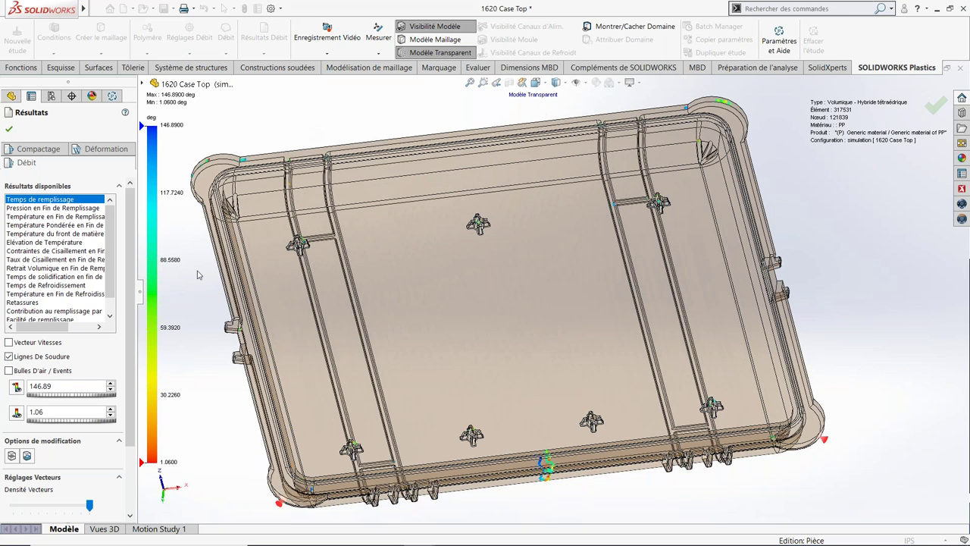
pyautogui.click(10, 357)
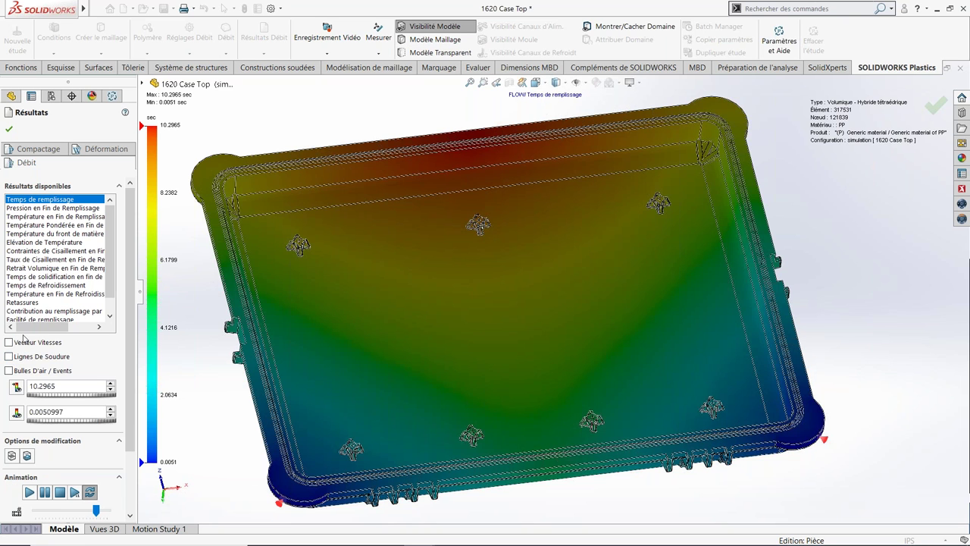
pyautogui.click(42, 210)
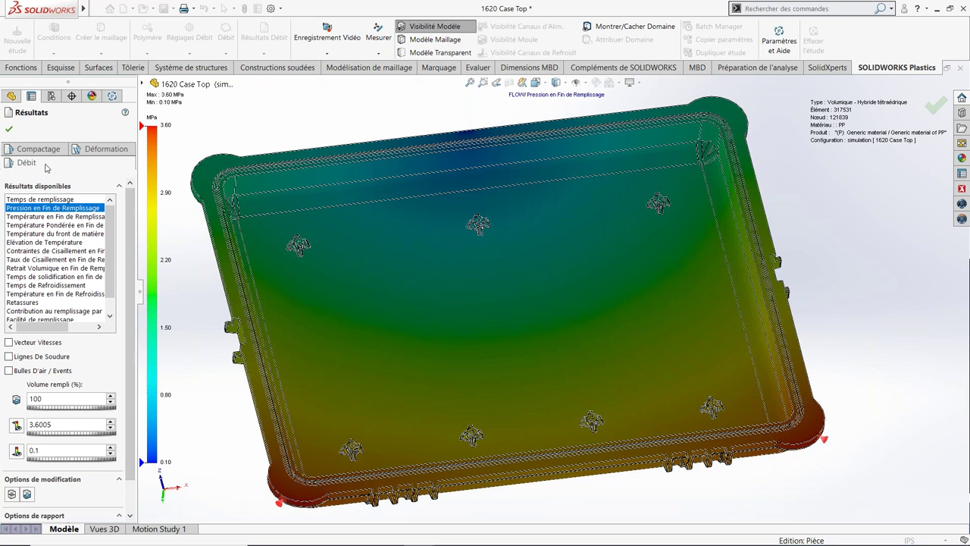
pyautogui.click(42, 151)
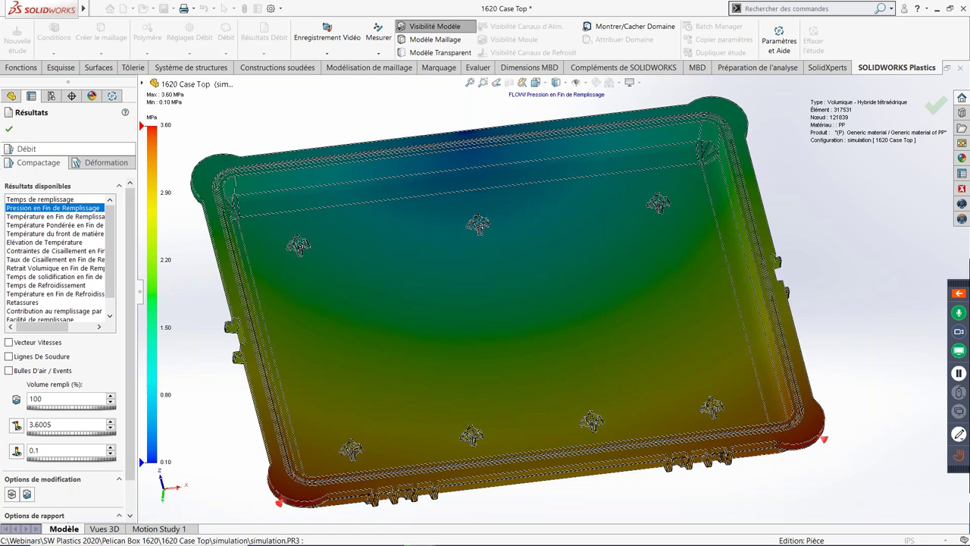
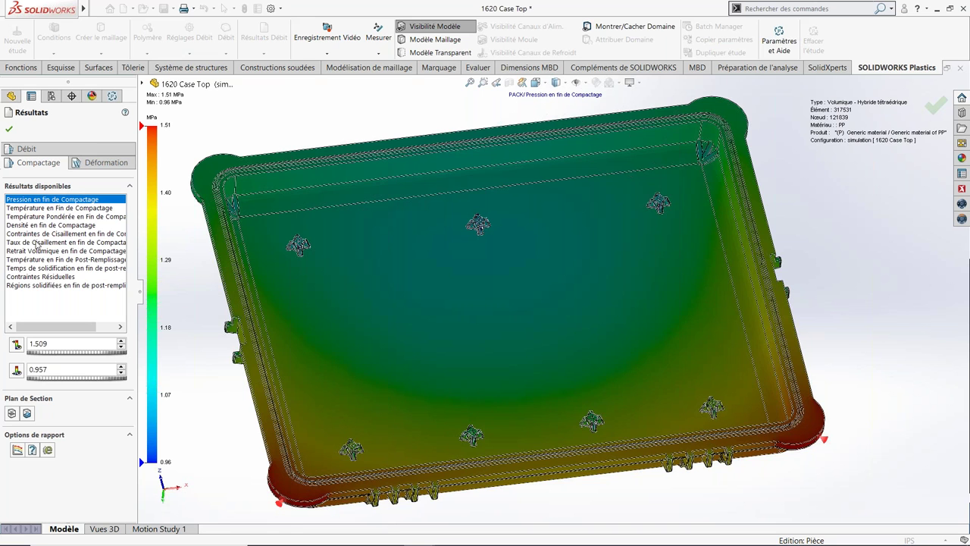
# Step: Review volumetric shrinkage, residual stress and end-of-packing shear rate, then bring up the warpage results
pyautogui.click(36, 255)
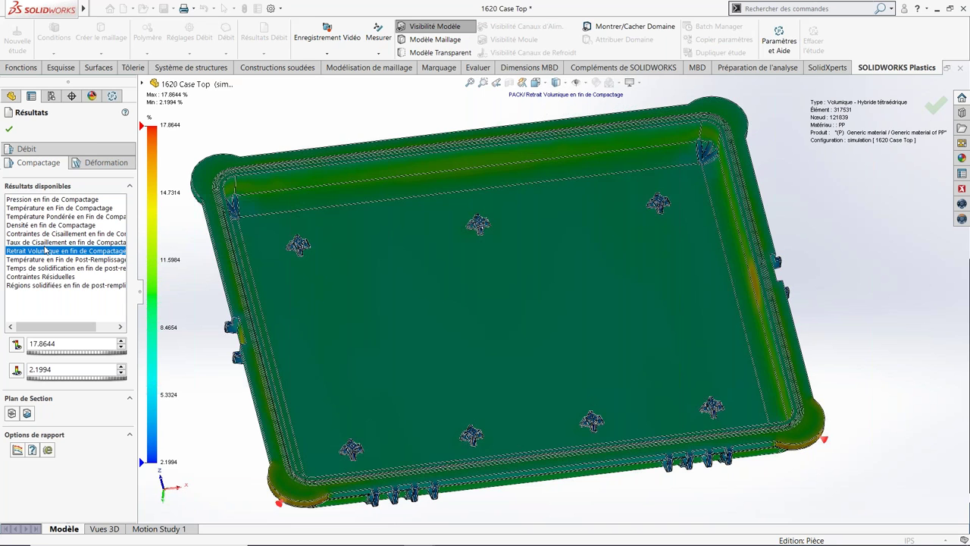
pyautogui.click(51, 278)
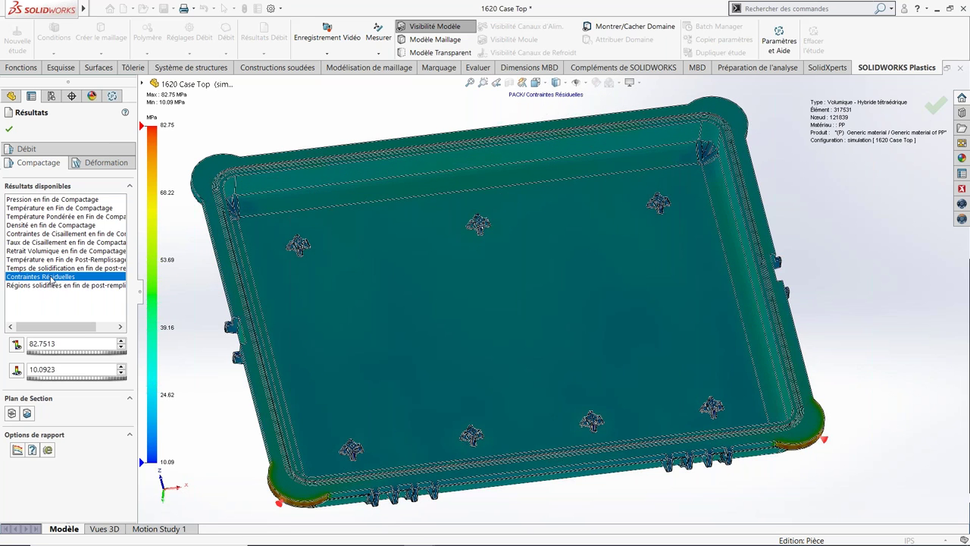
pyautogui.click(59, 243)
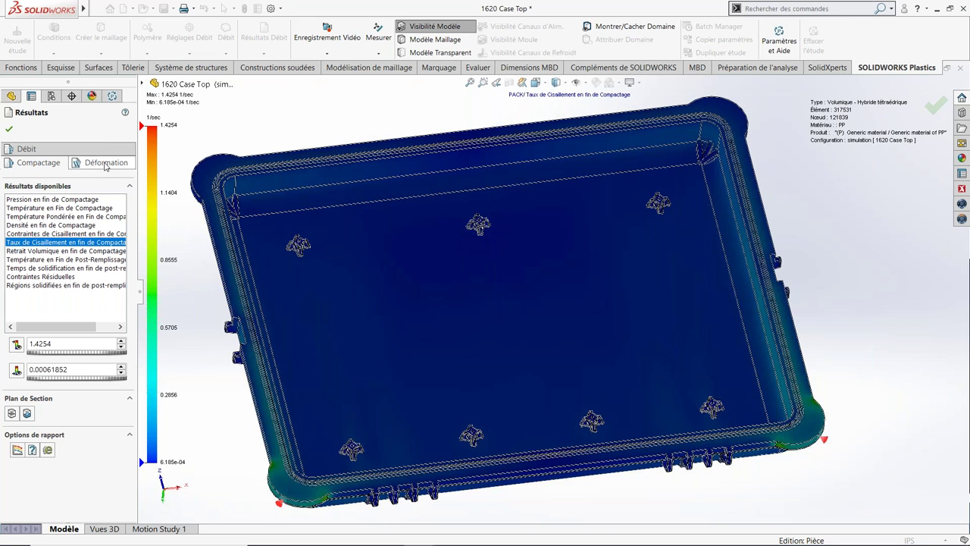
pyautogui.click(106, 164)
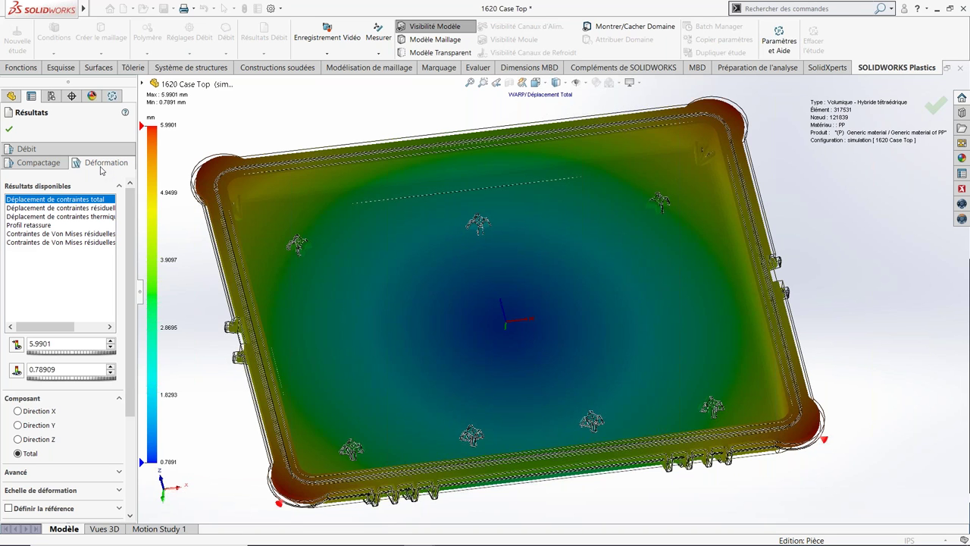
# Step: From a side view, exaggerate warpage at deformation scale 15, then return to scale 1 and isometric view
pyautogui.moveTo(235, 363)
pyautogui.mouseDown(button='middle')
pyautogui.moveTo(230, 270)
pyautogui.moveTo(220, 270)
pyautogui.mouseUp(button='middle')
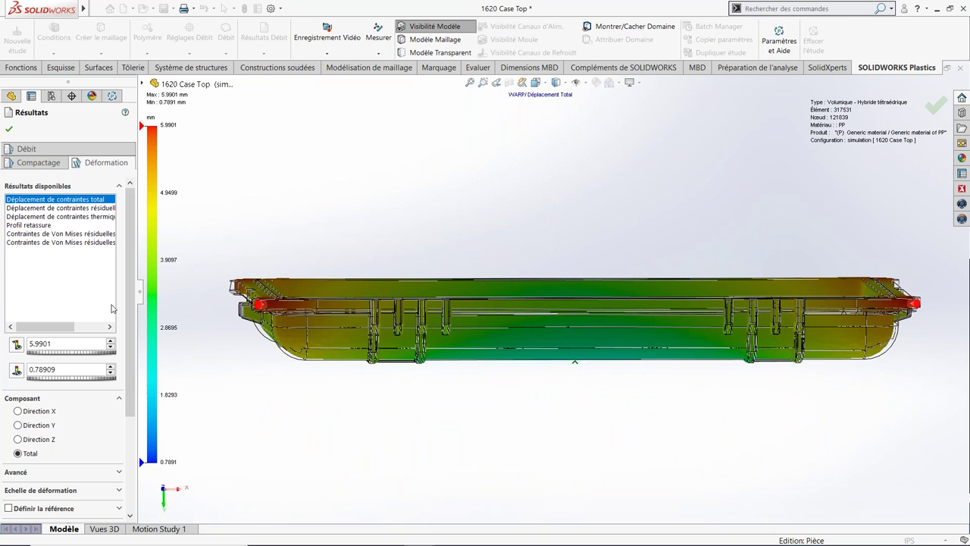
pyautogui.moveTo(130, 412); pyautogui.dragTo(131, 455)
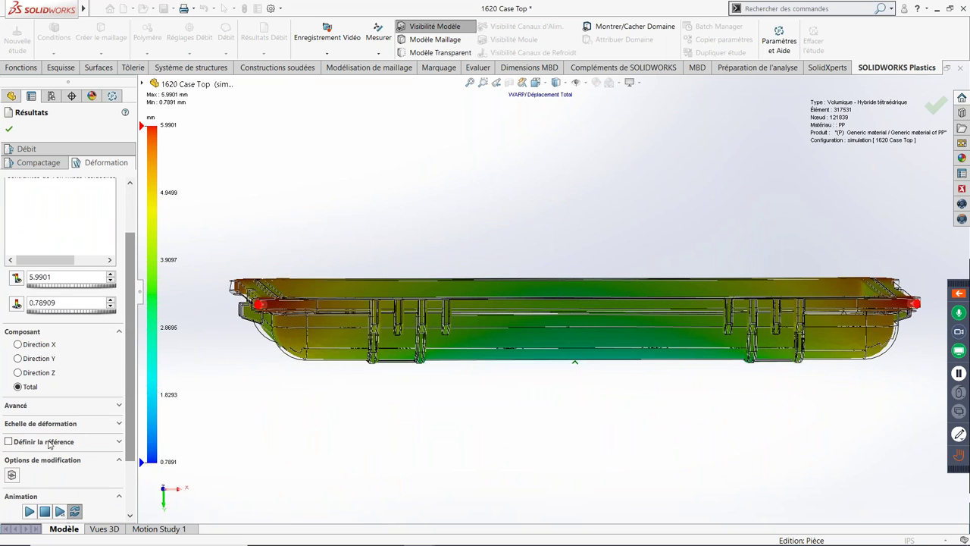
pyautogui.click(75, 424)
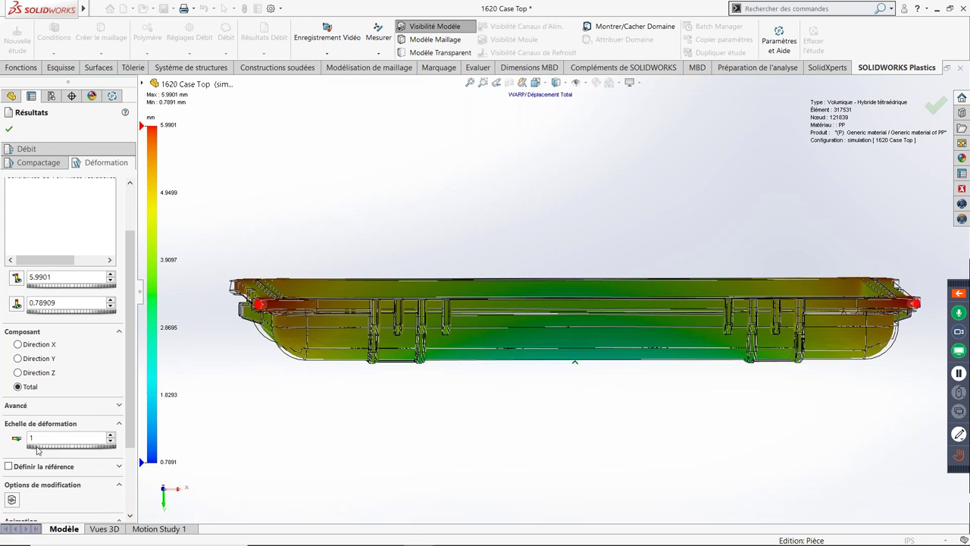
pyautogui.click(46, 447)
pyautogui.moveTo(45, 451); pyautogui.dragTo(49, 453)
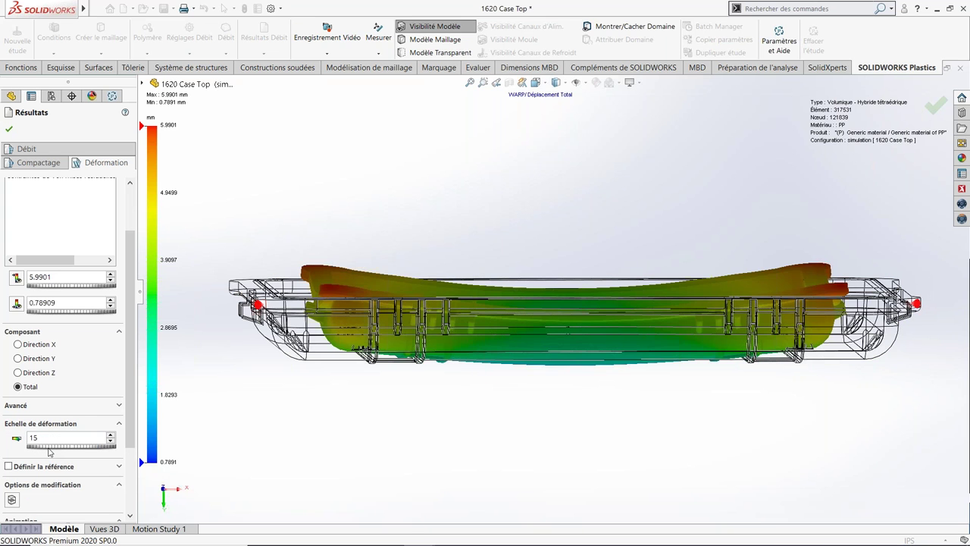
pyautogui.moveTo(49, 453); pyautogui.dragTo(29, 453)
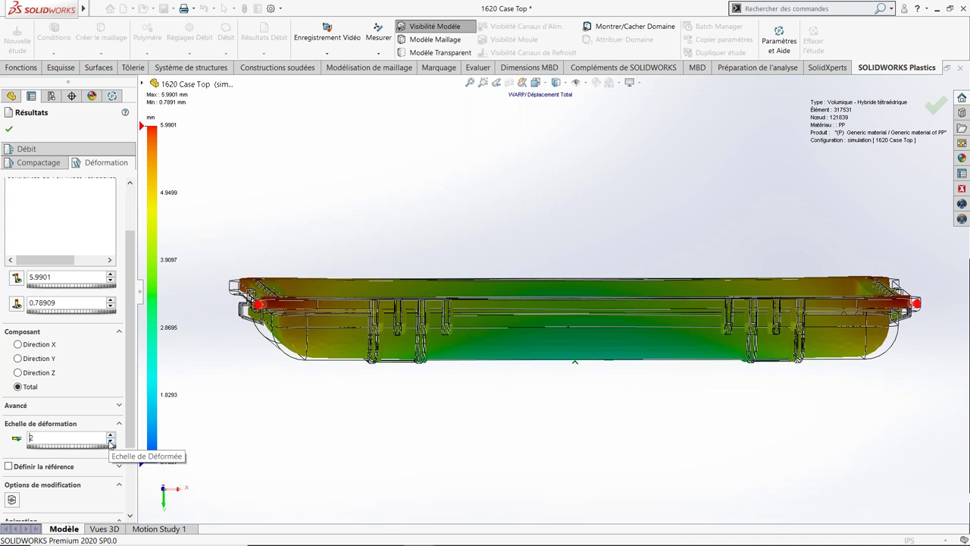
pyautogui.click(111, 441)
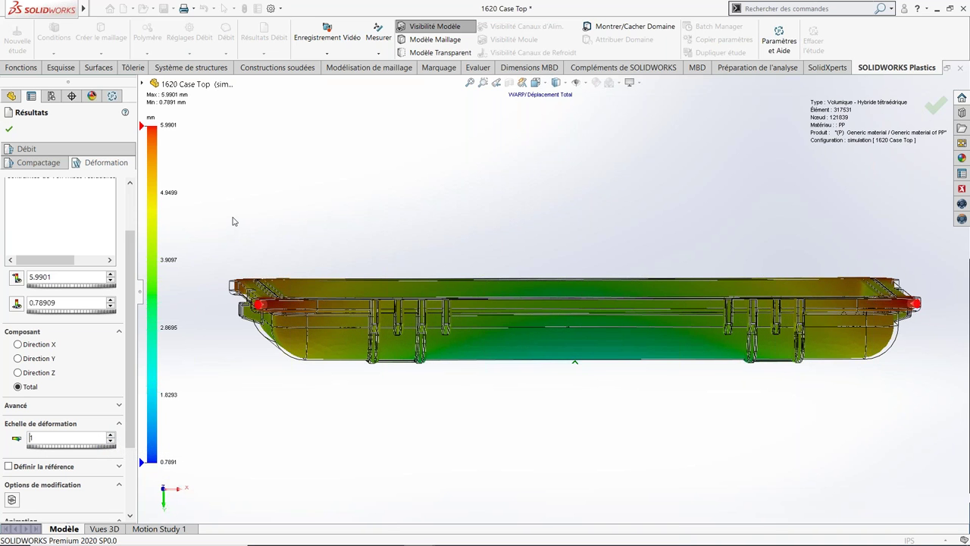
pyautogui.hotkey('ctrl', '7')
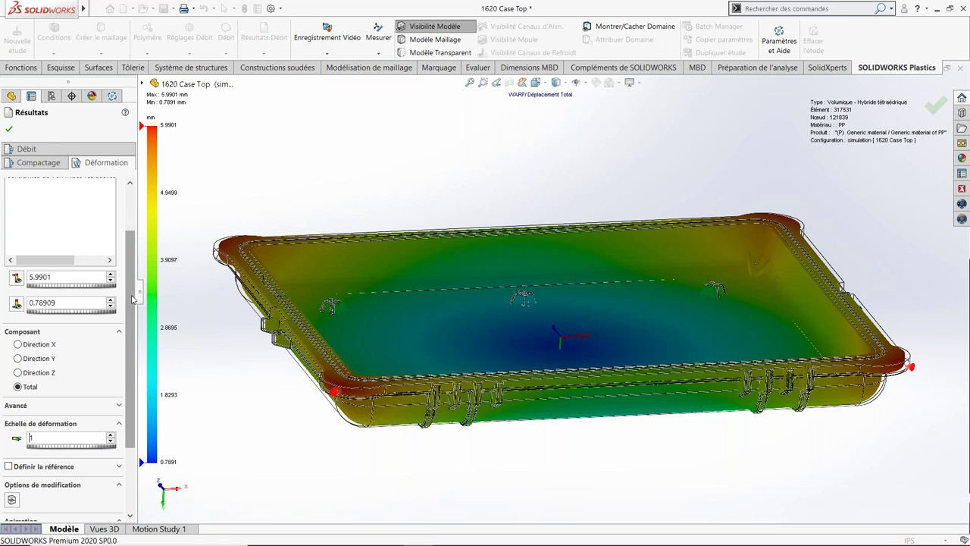
# Step: Zoom into the tray's inner corner, show the Profil retassure sink-mark results, and open the node plot
pyautogui.scroll(3, 132, 299)
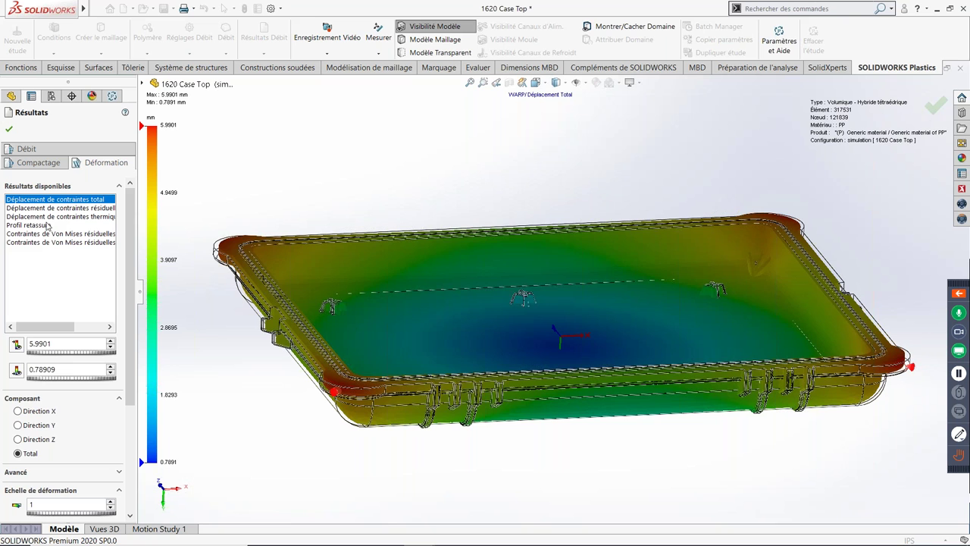
pyautogui.click(47, 225)
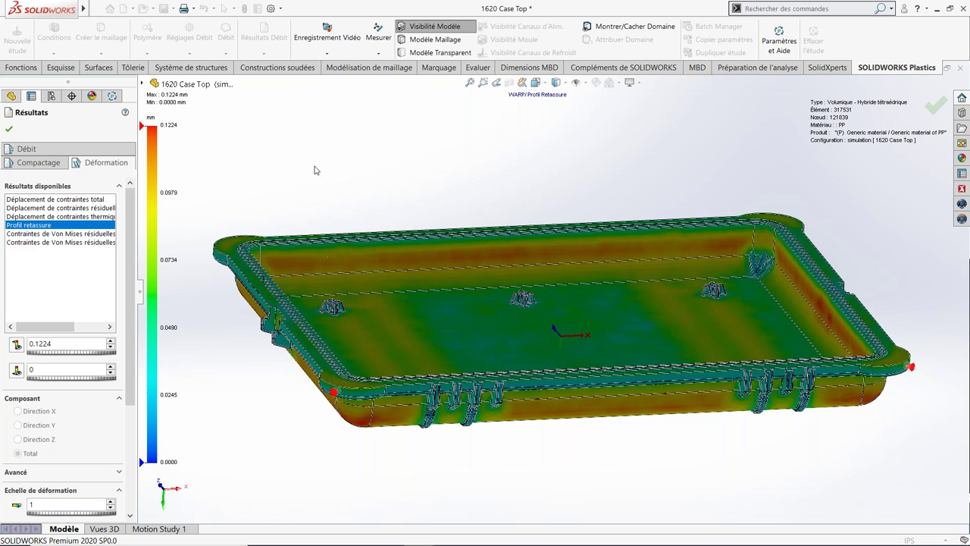
pyautogui.scroll(-2, 531, 191)
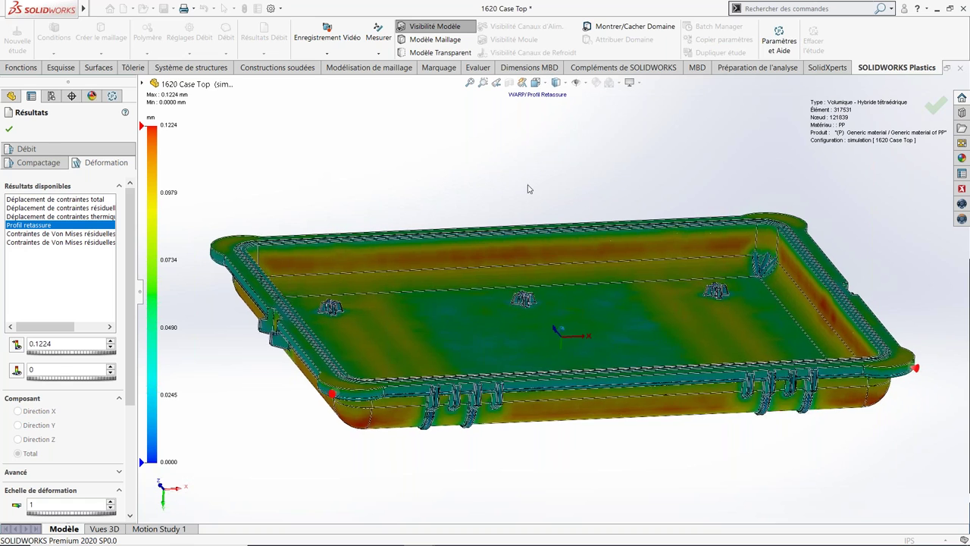
pyautogui.scroll(-2, 544, 198)
pyautogui.scroll(-2, 544, 197)
pyautogui.scroll(-1, 545, 197)
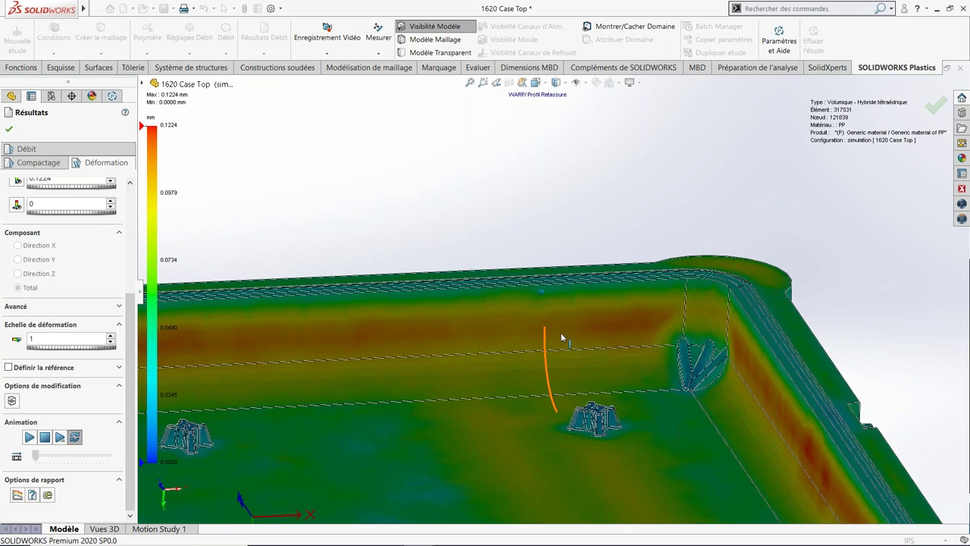
pyautogui.scroll(-3, 792, 298)
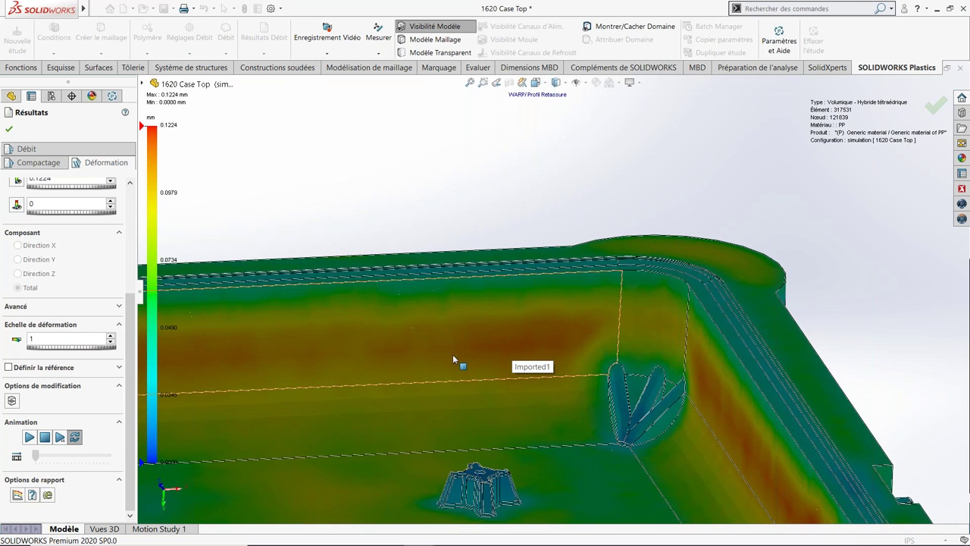
pyautogui.click(16, 495)
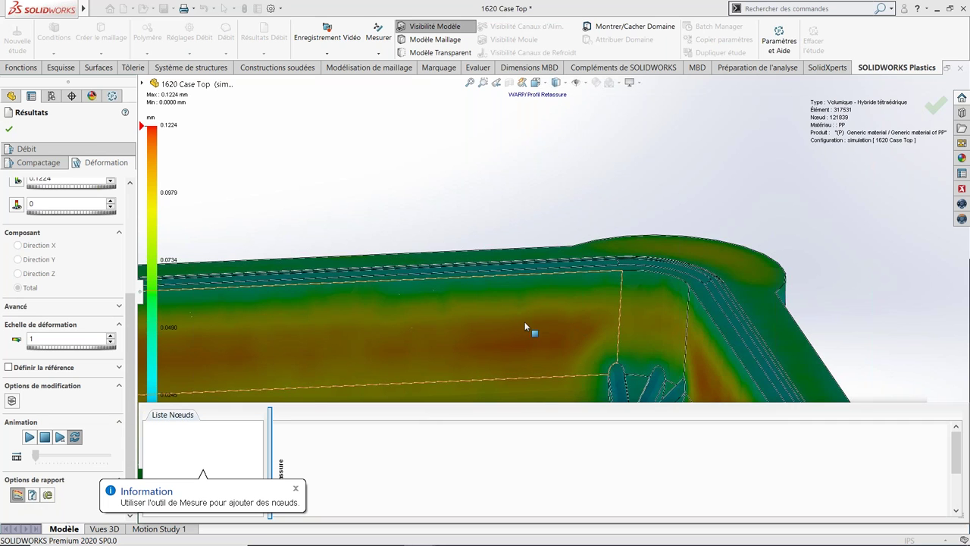
# Step: Probe five nodes from the bottom to the top edge of the tray wall
pyautogui.click(379, 34)
pyautogui.moveTo(561, 366); pyautogui.dragTo(552, 347, button='middle')
pyautogui.click(552, 347)
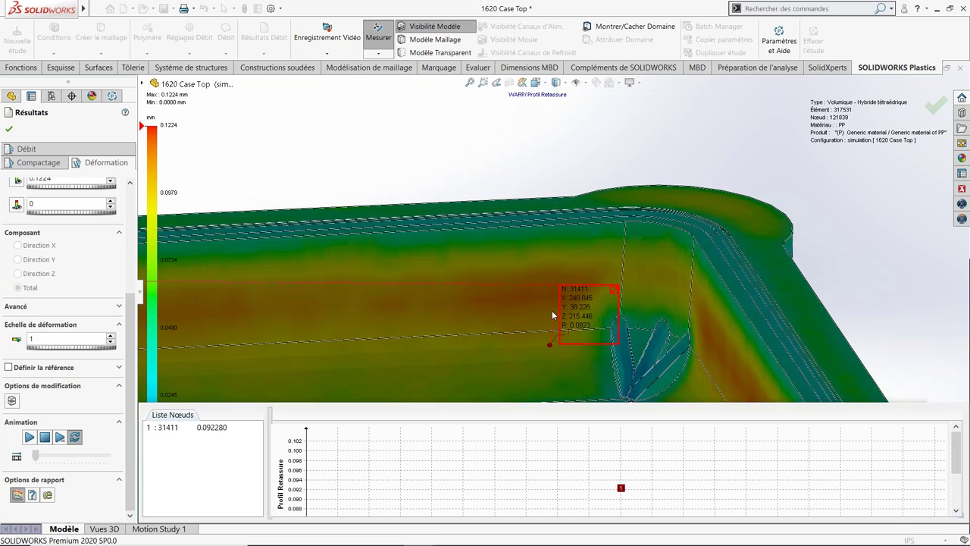
pyautogui.click(552, 310)
pyautogui.click(549, 289)
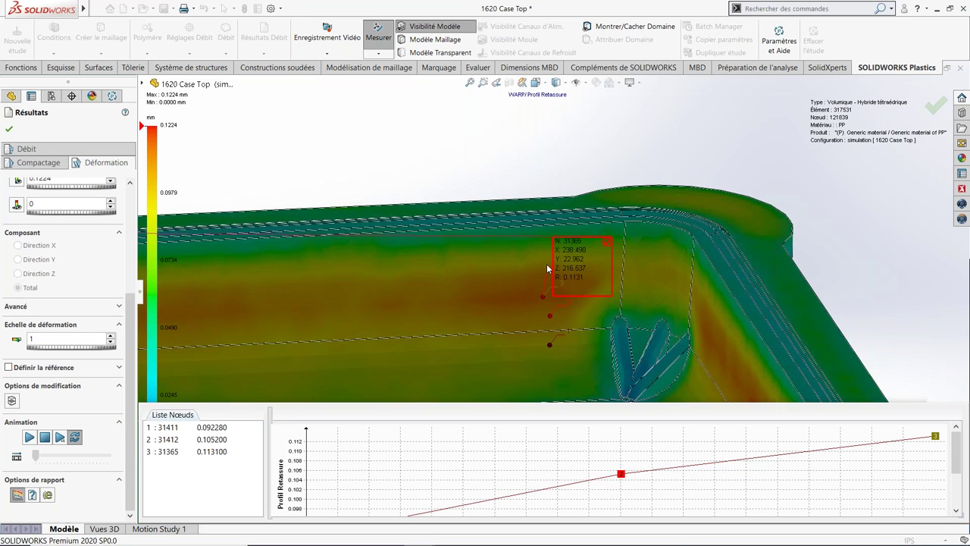
pyautogui.click(548, 251)
pyautogui.click(541, 236)
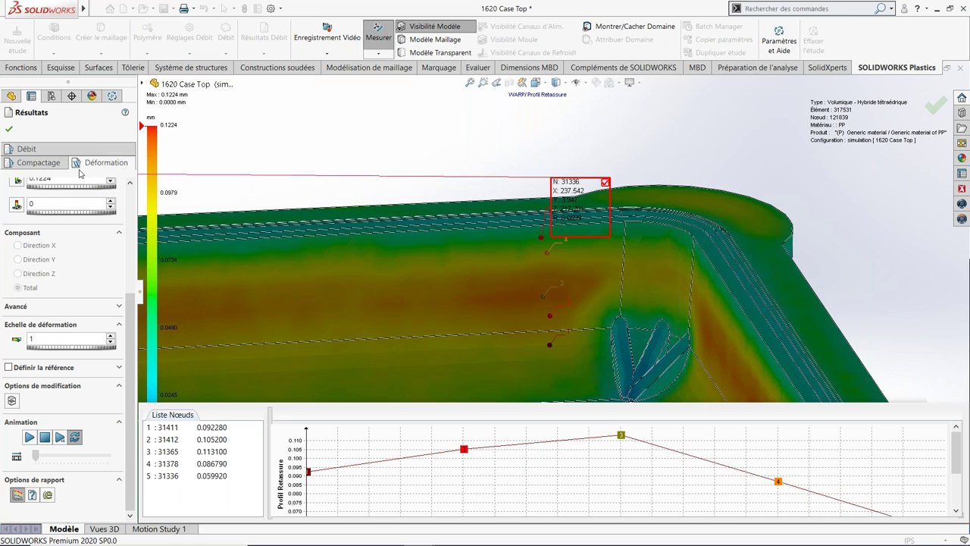
# Step: Close the warp profile plot and results, fit the tray in view, and switch to the slideshow
pyautogui.click(18, 494)
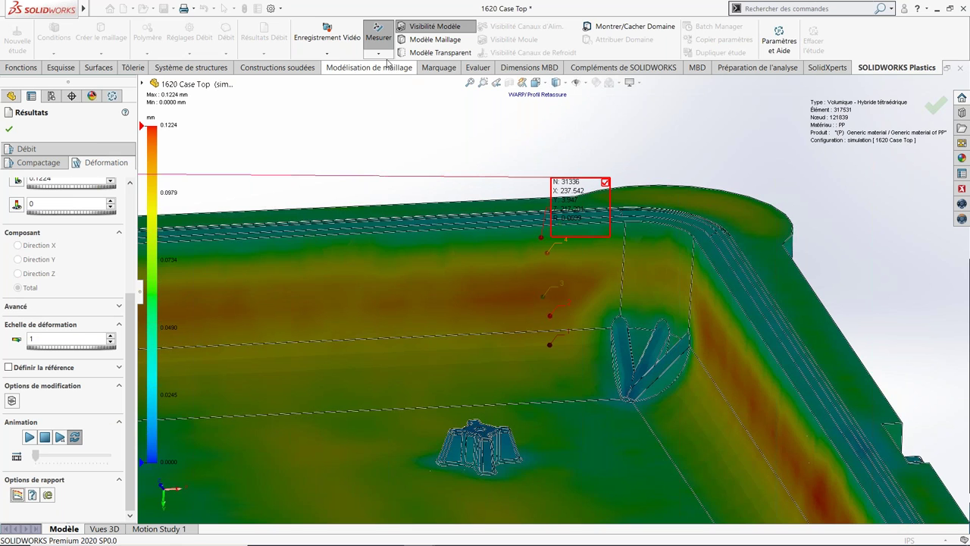
pyautogui.click(10, 131)
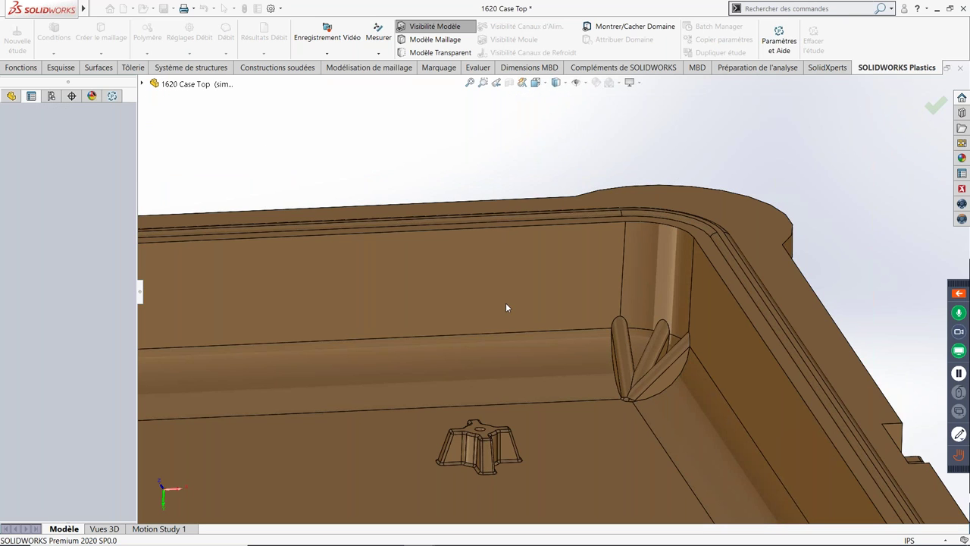
pyautogui.scroll(5, 458, 303)
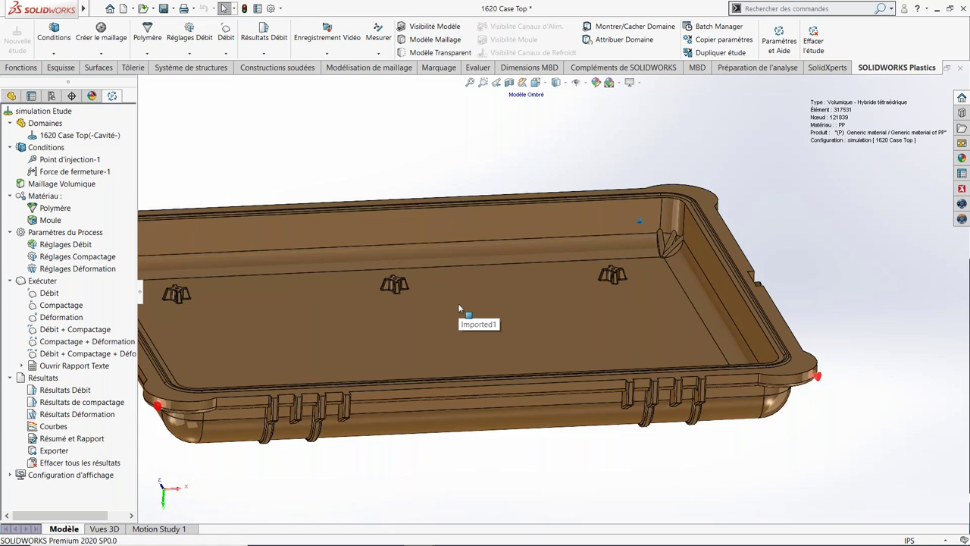
pyautogui.press('f')
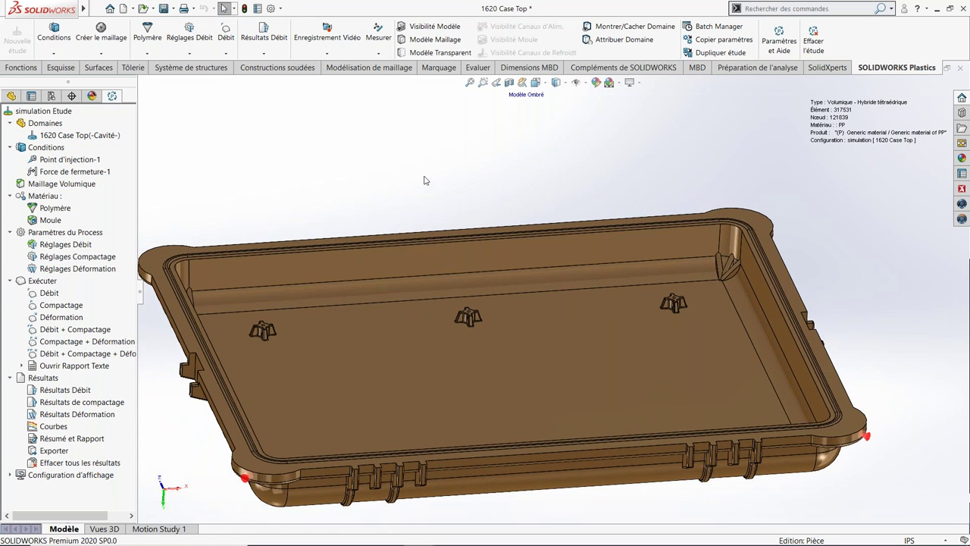
pyautogui.hotkey('alt', 'Tab')
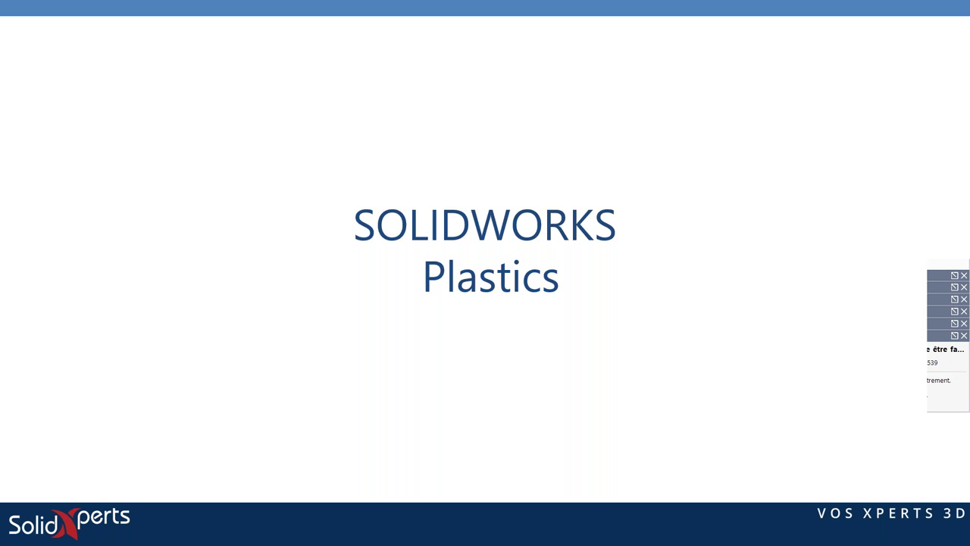
# Step: Advance to the 'Outils de productivité' slide and return to SOLIDWORKS Plastics
pyautogui.press('Right')
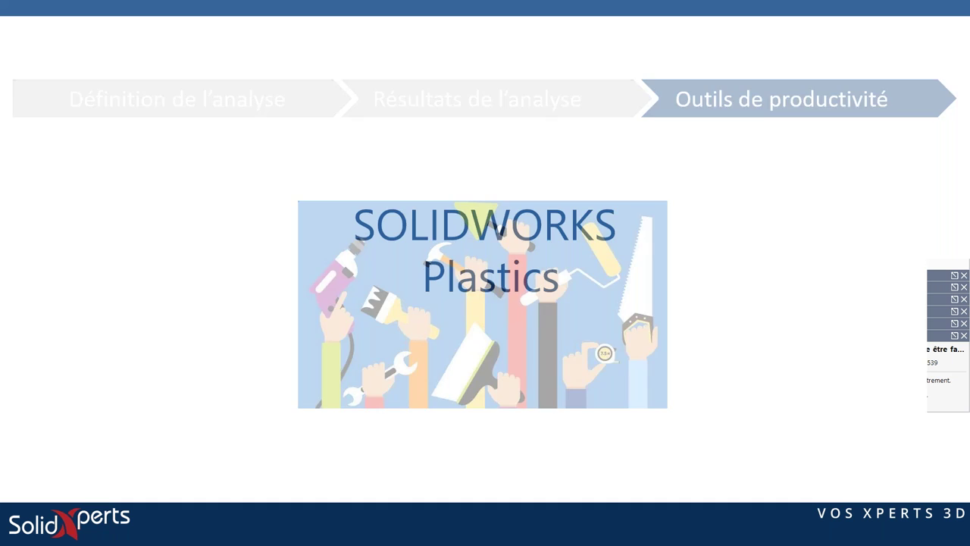
pyautogui.hotkey('alt', 'Tab')
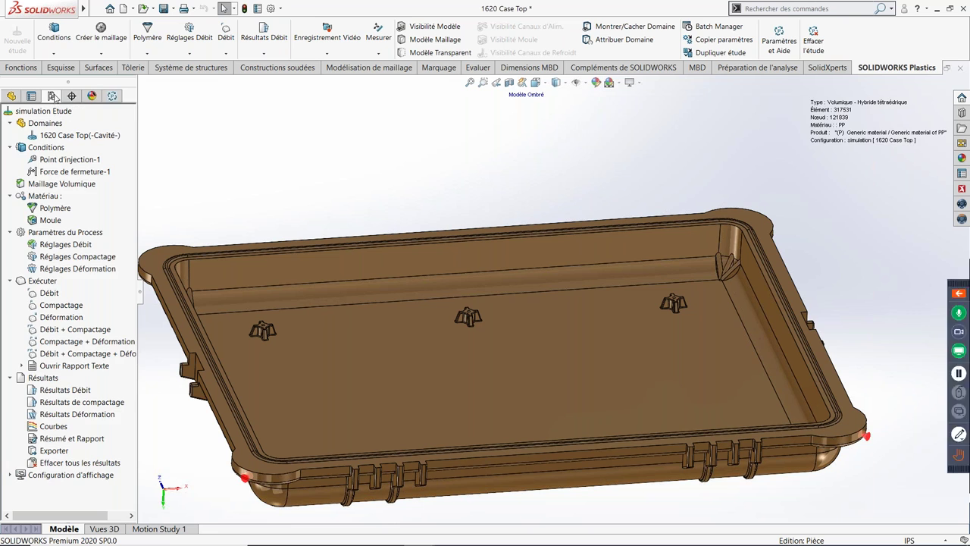
# Step: Activate the simulation-f configuration under famille and show its plastics study tree
pyautogui.click(51, 95)
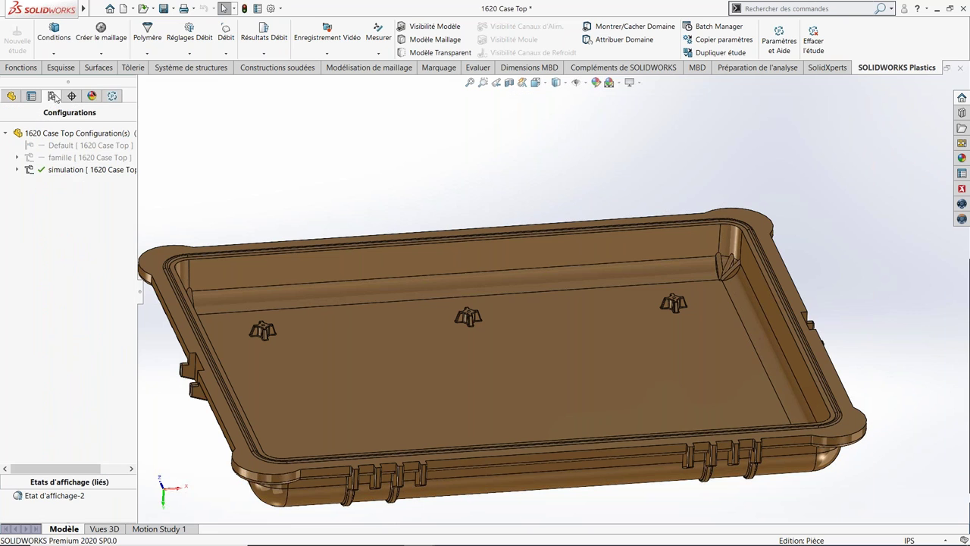
pyautogui.click(17, 157)
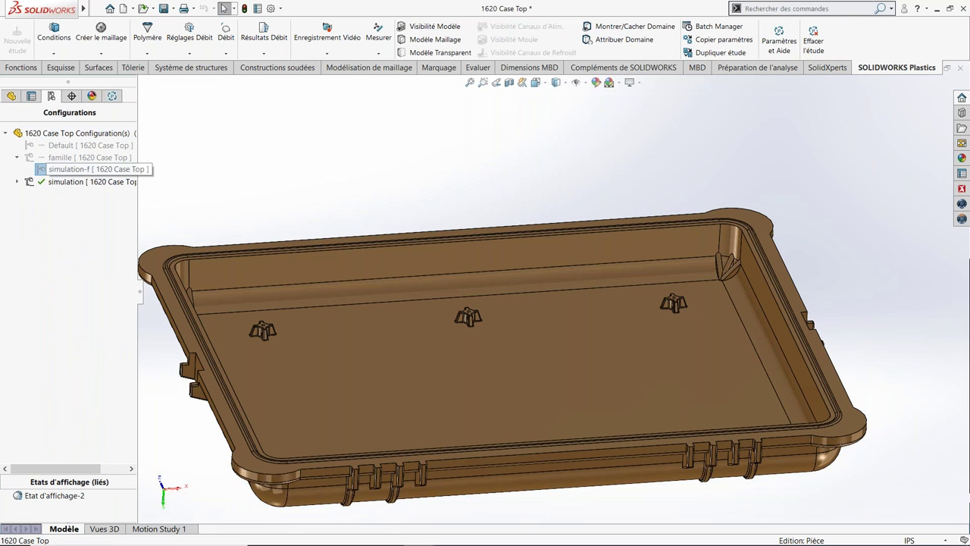
pyautogui.doubleClick(43, 169)
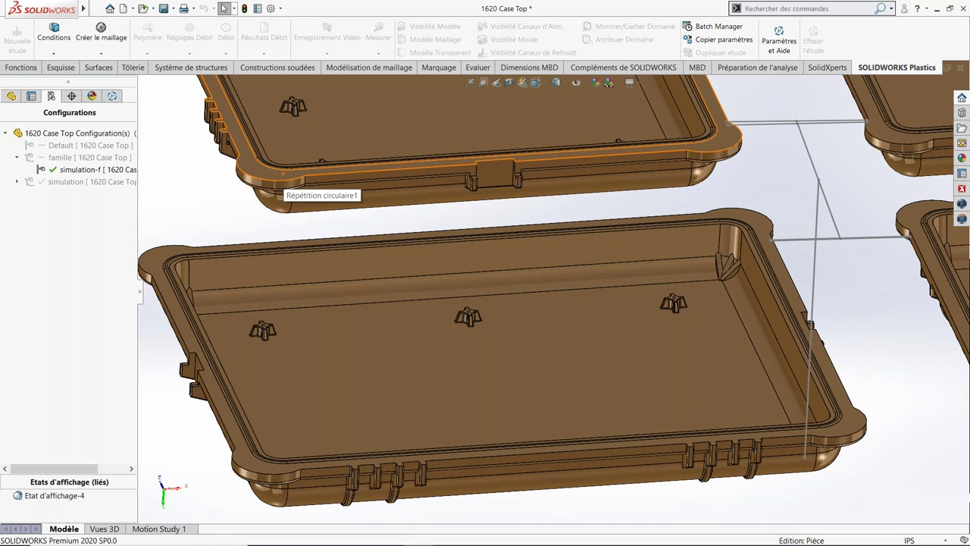
pyautogui.scroll(5, 444, 294)
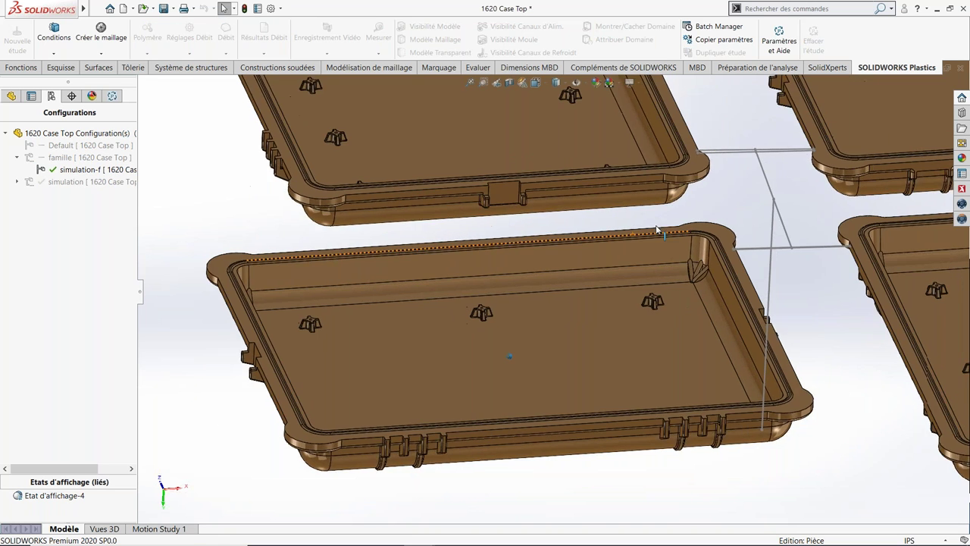
pyautogui.scroll(-3, 658, 233)
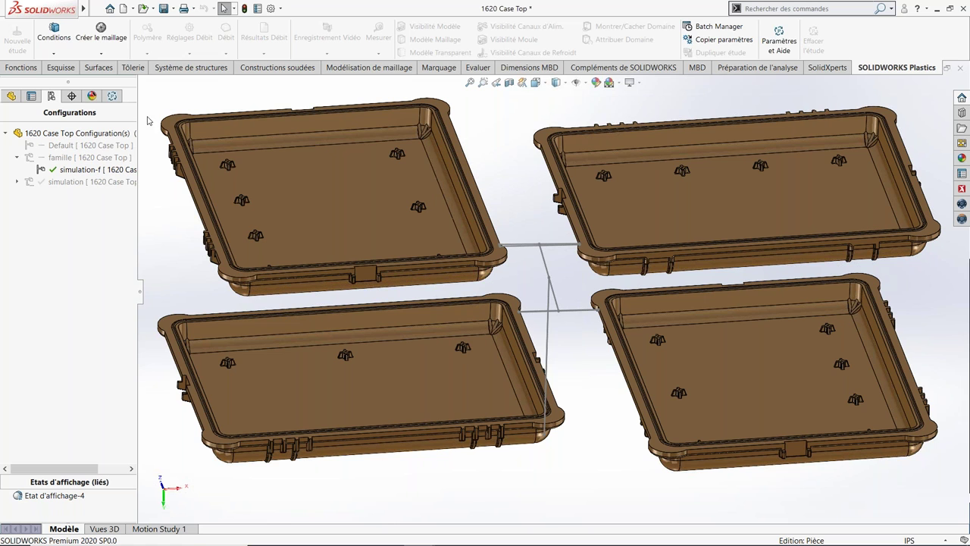
pyautogui.click(112, 97)
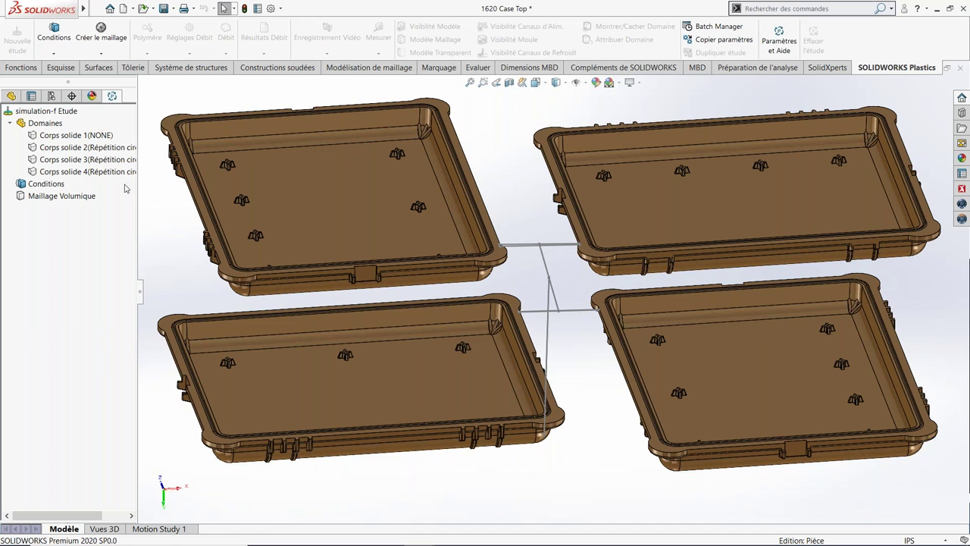
# Step: Start a feed system domain using the guided multi-cavity runner layout
pyautogui.rightClick(48, 126)
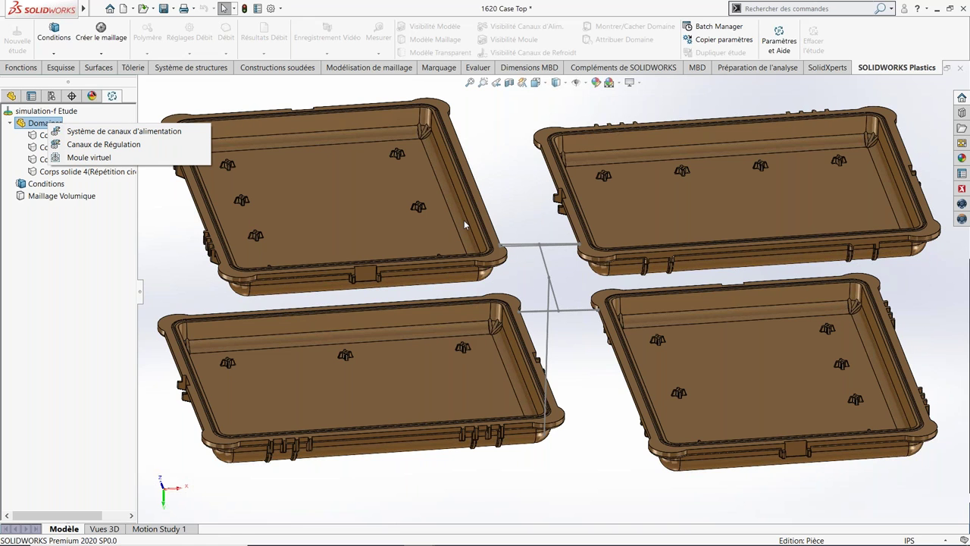
pyautogui.click(122, 131)
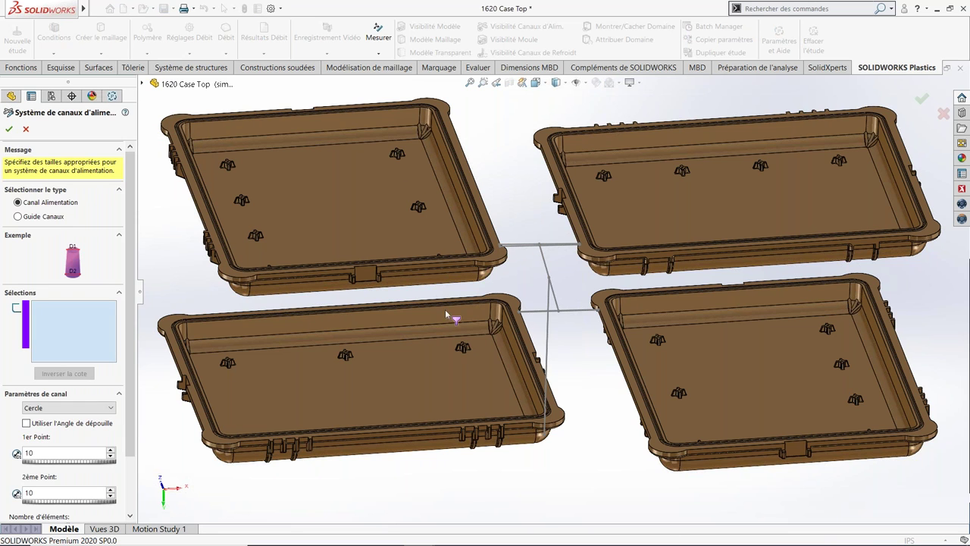
pyautogui.click(46, 218)
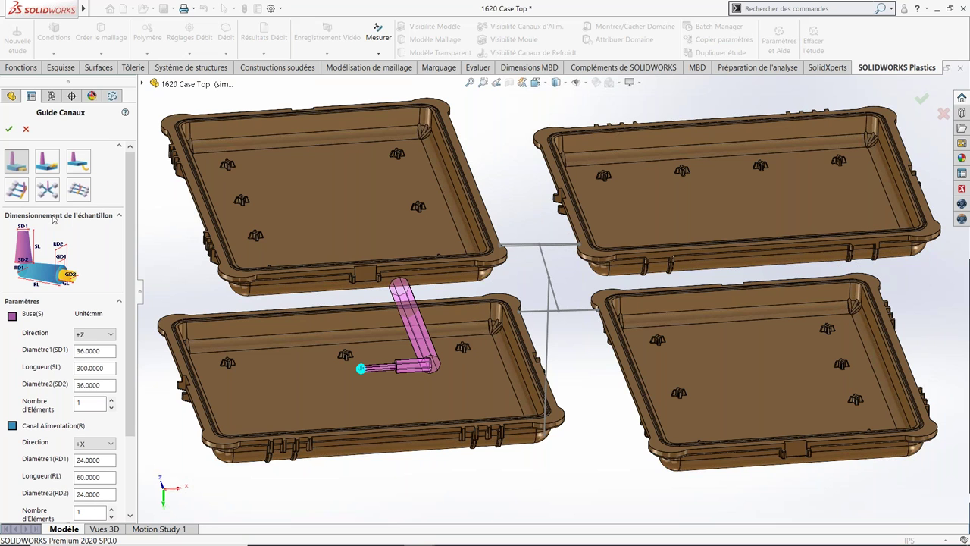
pyautogui.click(78, 190)
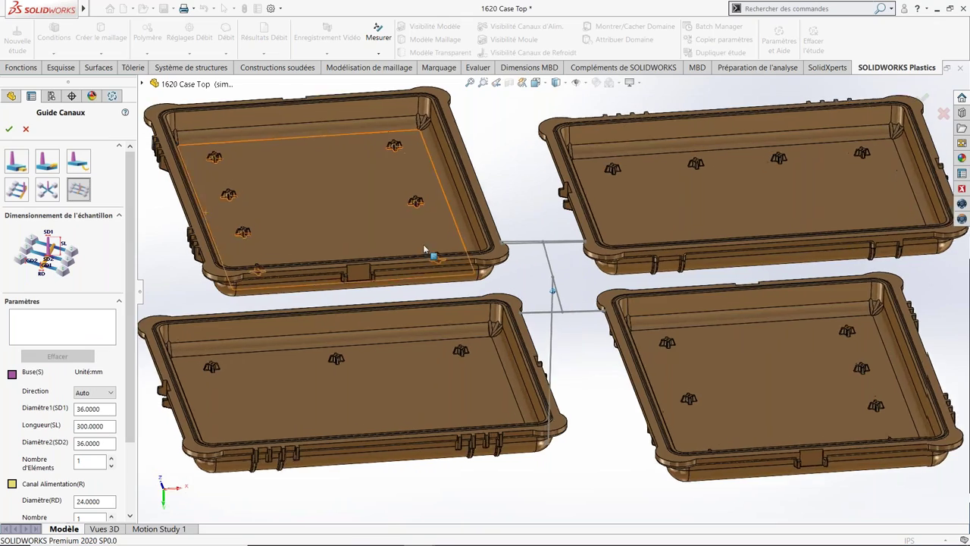
# Step: Place four gate points on the tray rims to generate the runner layout
pyautogui.moveTo(427, 249); pyautogui.dragTo(531, 318, button='middle')
pyautogui.scroll(-5, 555, 352)
pyautogui.scroll(-3, 555, 351)
pyautogui.click(576, 279)
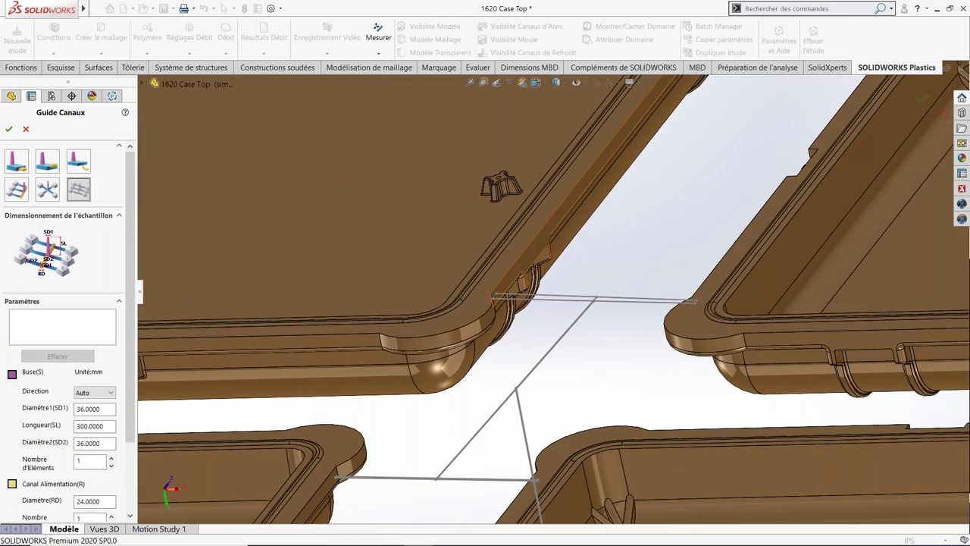
pyautogui.scroll(-2, 646, 288)
pyautogui.scroll(3, 647, 288)
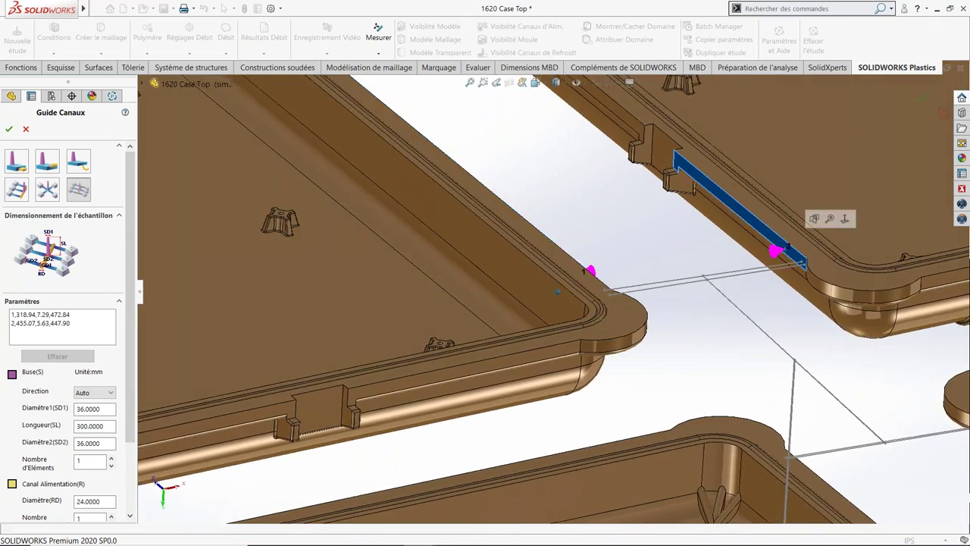
pyautogui.scroll(2, 646, 288)
pyautogui.click(706, 216)
pyautogui.moveTo(706, 217); pyautogui.dragTo(487, 333, button='middle')
pyautogui.click(344, 335)
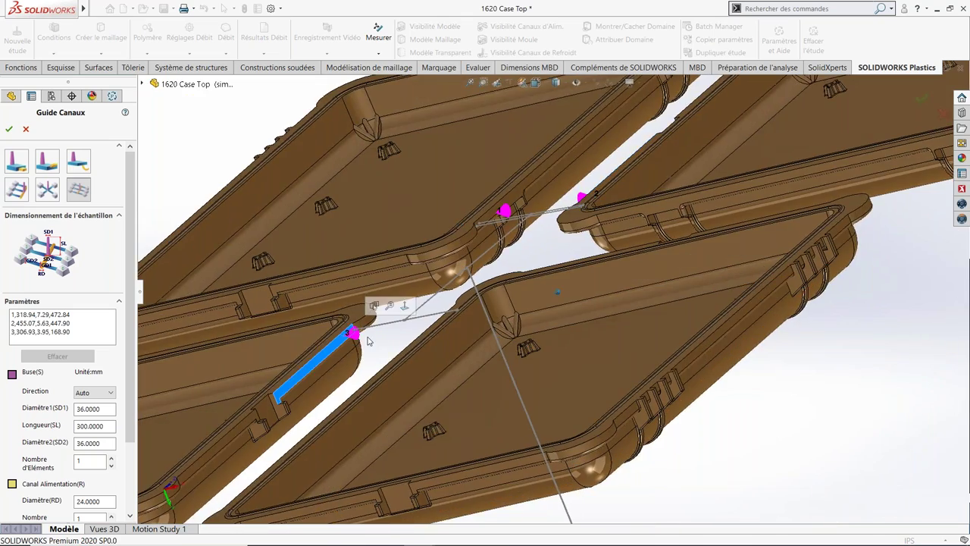
pyautogui.moveTo(344, 335); pyautogui.dragTo(453, 334, button='middle')
pyautogui.scroll(-2, 452, 333)
pyautogui.click(453, 334)
# Step: Inspect the generated runner around the sprue, then close the runner layout guide and feed system setup
pyautogui.moveTo(450, 336); pyautogui.dragTo(496, 235, button='middle')
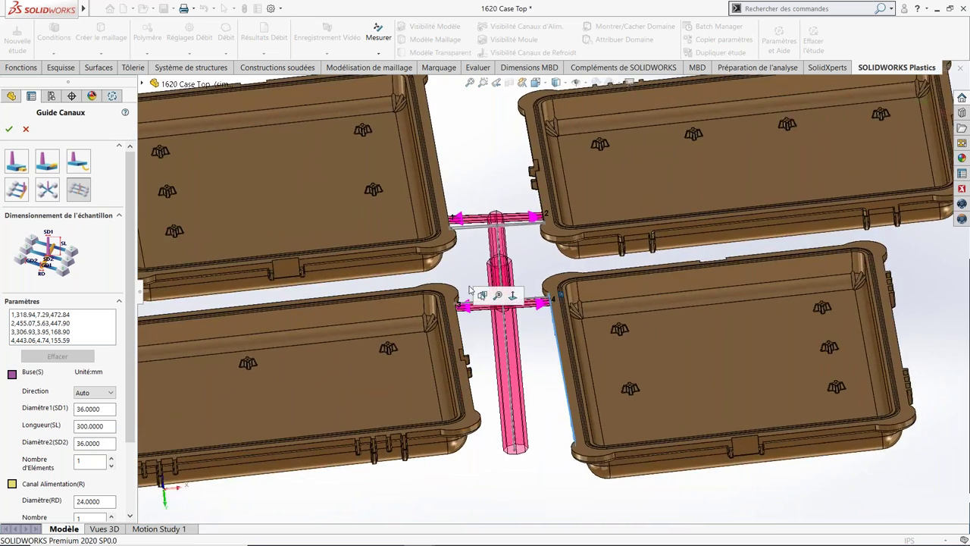
pyautogui.scroll(-2, 496, 238)
pyautogui.scroll(-2, 553, 225)
pyautogui.moveTo(553, 225); pyautogui.dragTo(523, 228, button='middle')
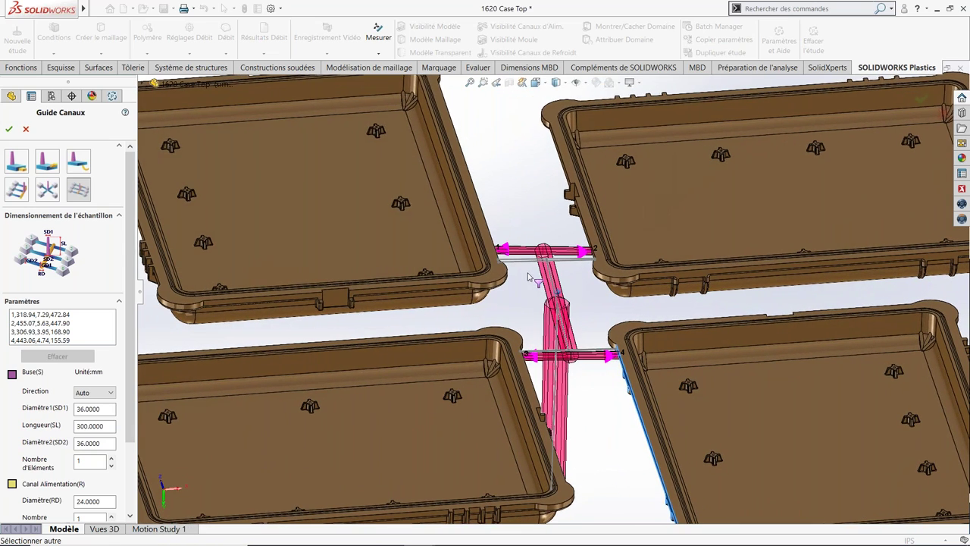
pyautogui.moveTo(537, 282); pyautogui.dragTo(523, 296, button='middle')
pyautogui.moveTo(130, 393); pyautogui.dragTo(139, 452)
pyautogui.scroll(3, 136, 450)
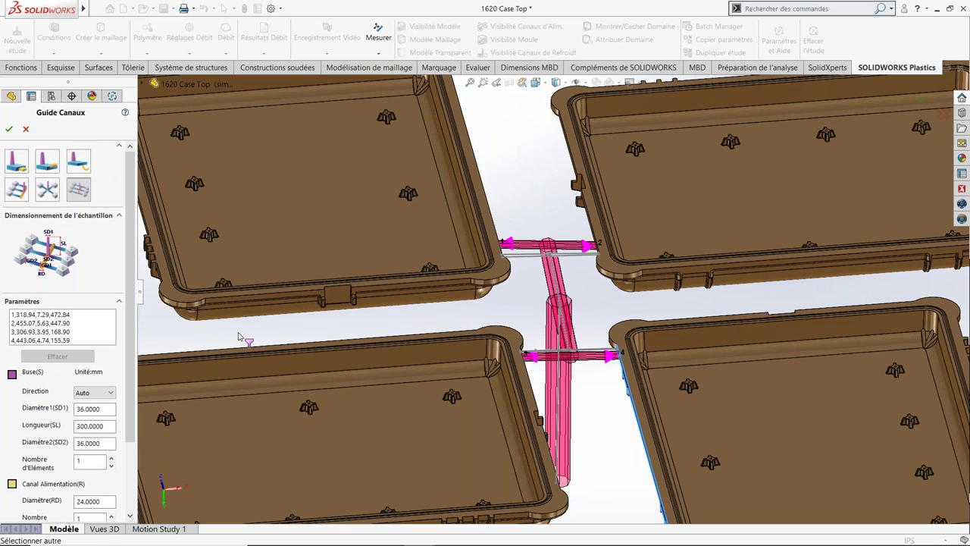
pyautogui.press('Return')
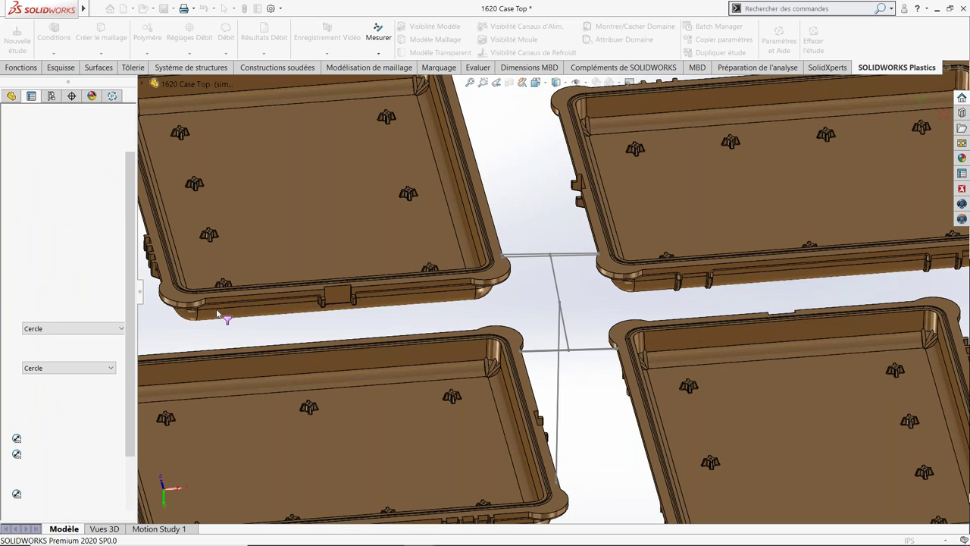
pyautogui.press('Escape')
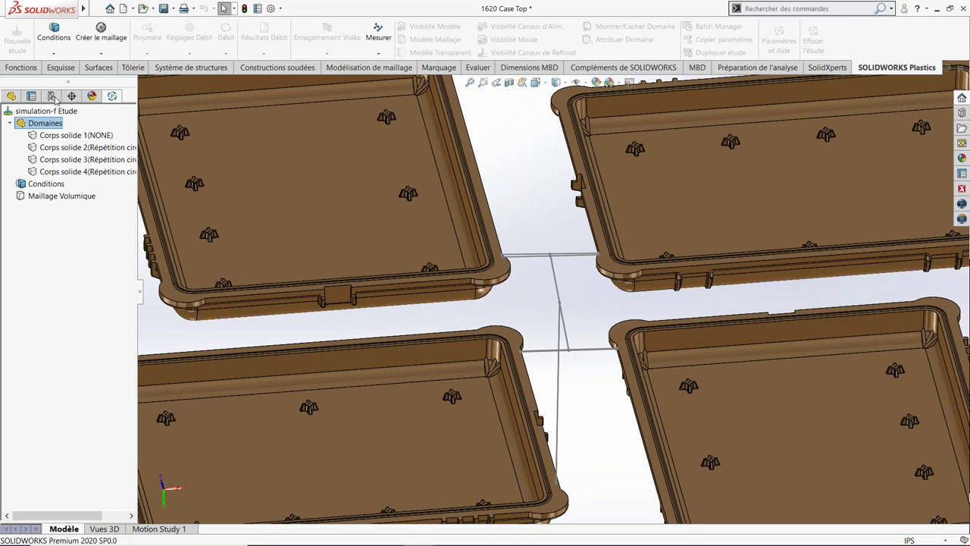
pyautogui.click(52, 96)
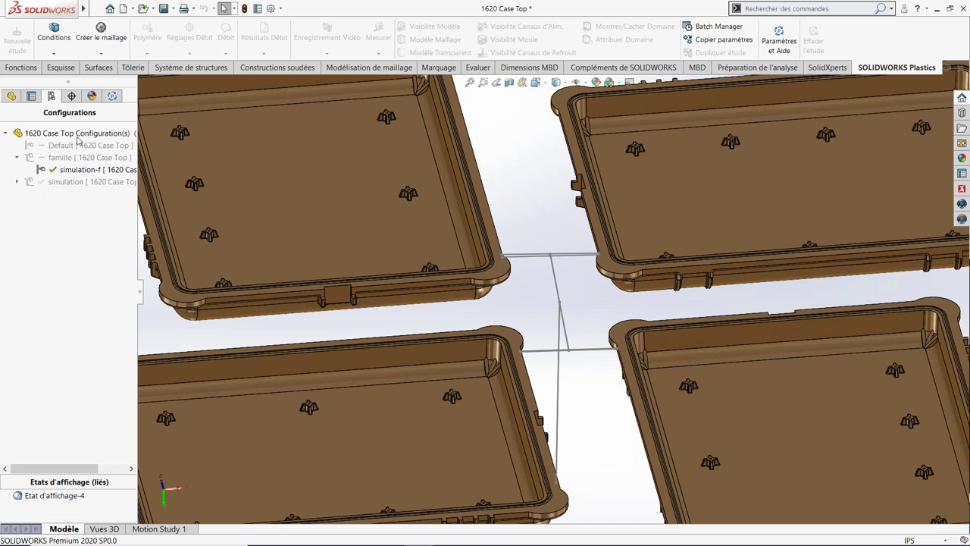
# Step: Activate the famille configuration and return to the plastics study tree
pyautogui.doubleClick(64, 157)
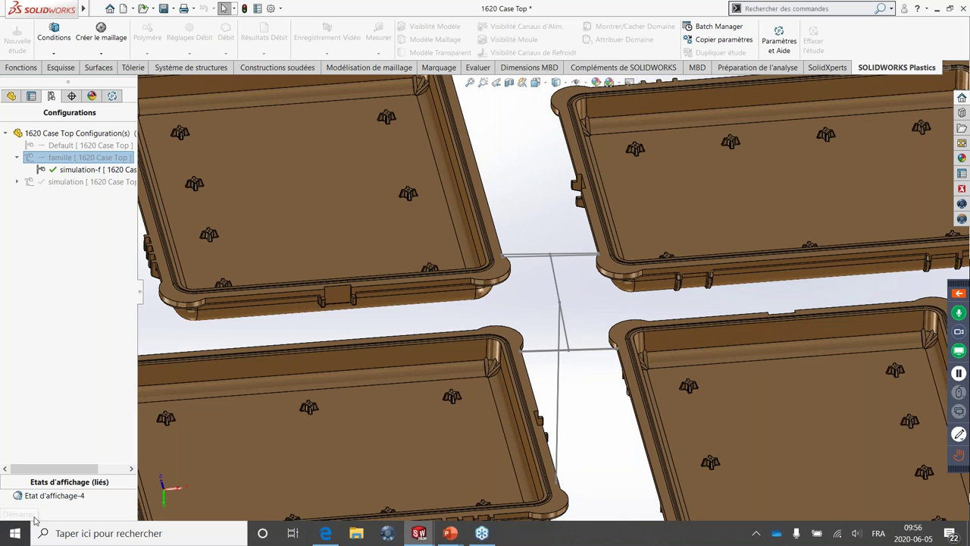
pyautogui.moveTo(113, 96)
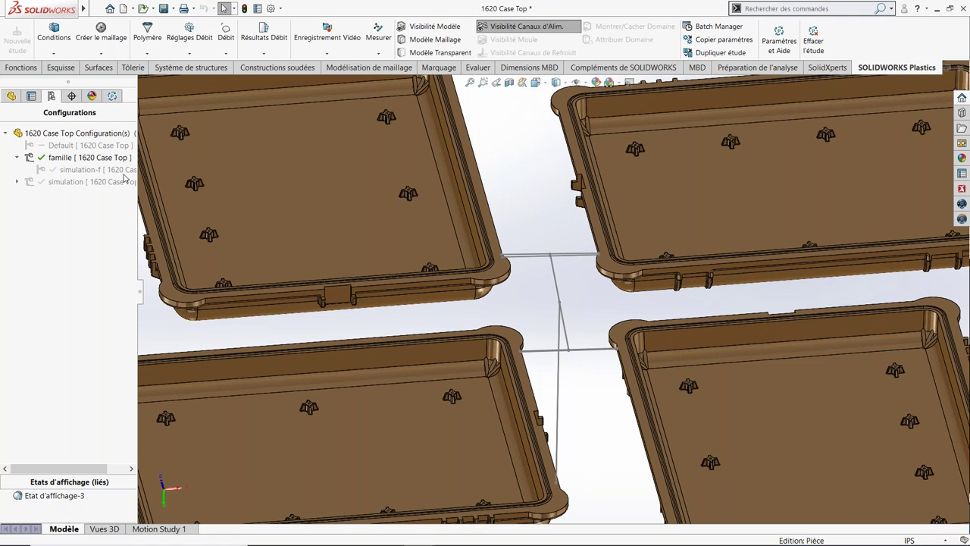
pyautogui.click(112, 97)
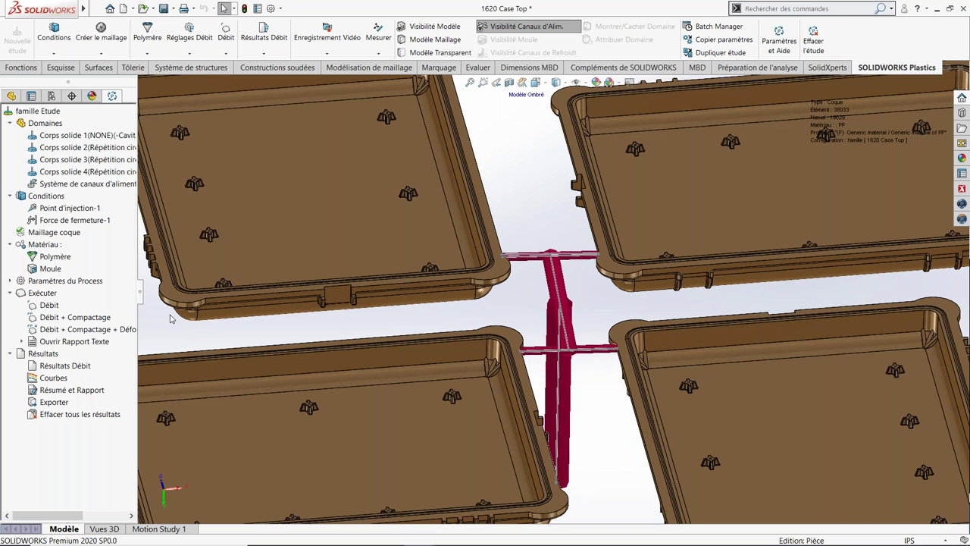
# Step: Open Résultats Débit to show fill time of 0.0163 to 10.2454 s across trays and runners
pyautogui.click(70, 367)
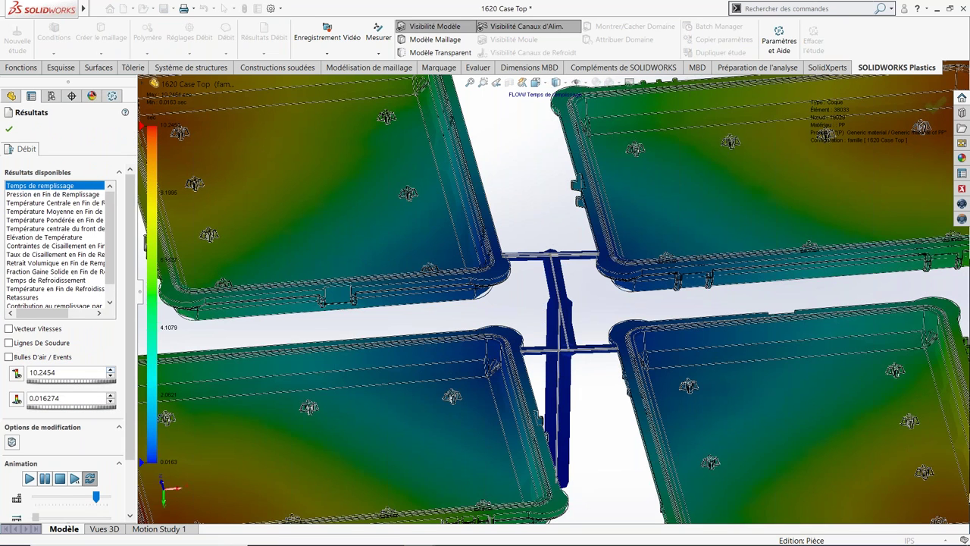
# Step: Play the fill-time animation, then fit all four trays and runners and zoom in
pyautogui.click(29, 478)
pyautogui.press('f')
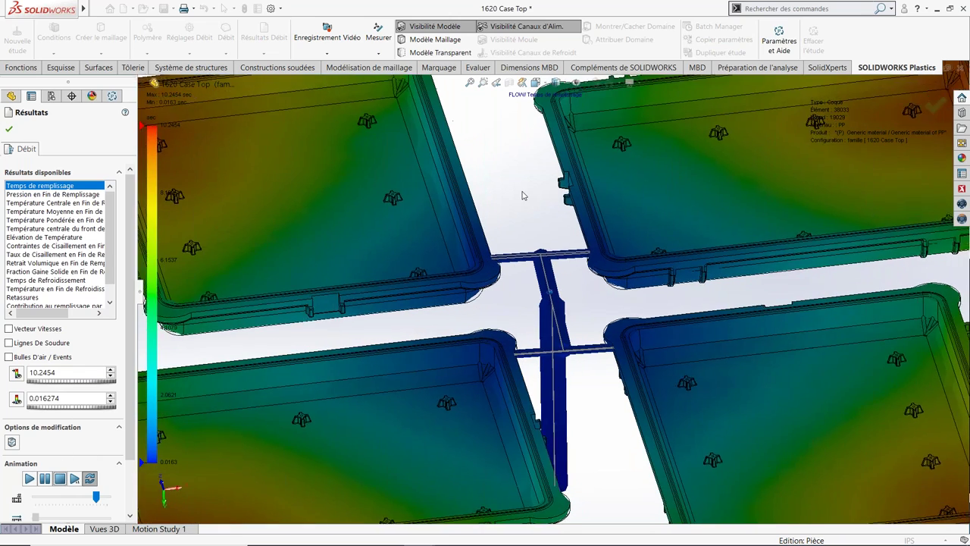
pyautogui.scroll(-3, 521, 196)
pyautogui.scroll(-2, 522, 195)
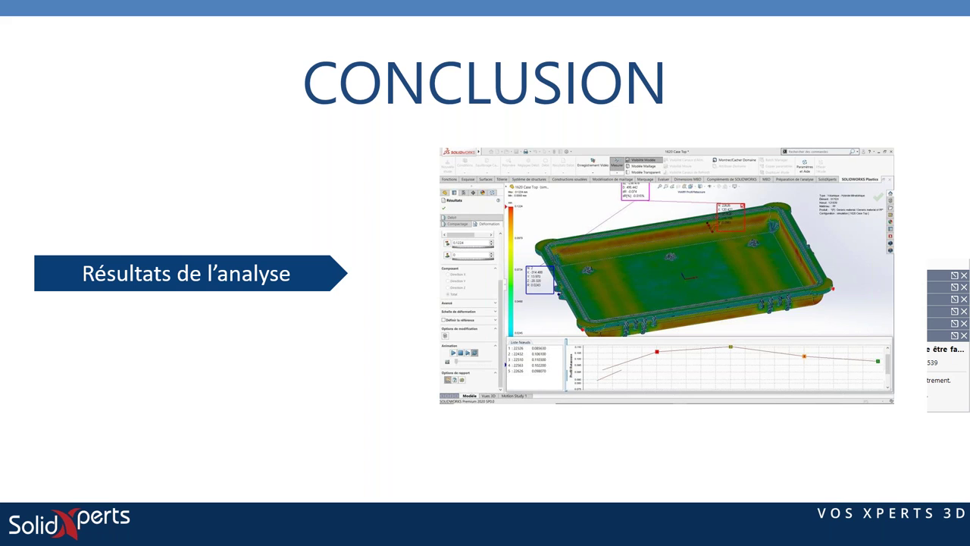
# Step: Advance the slideshow past 'Outils de productivité' to the 'Bénéfices de la simulation' slide
pyautogui.press('Right')
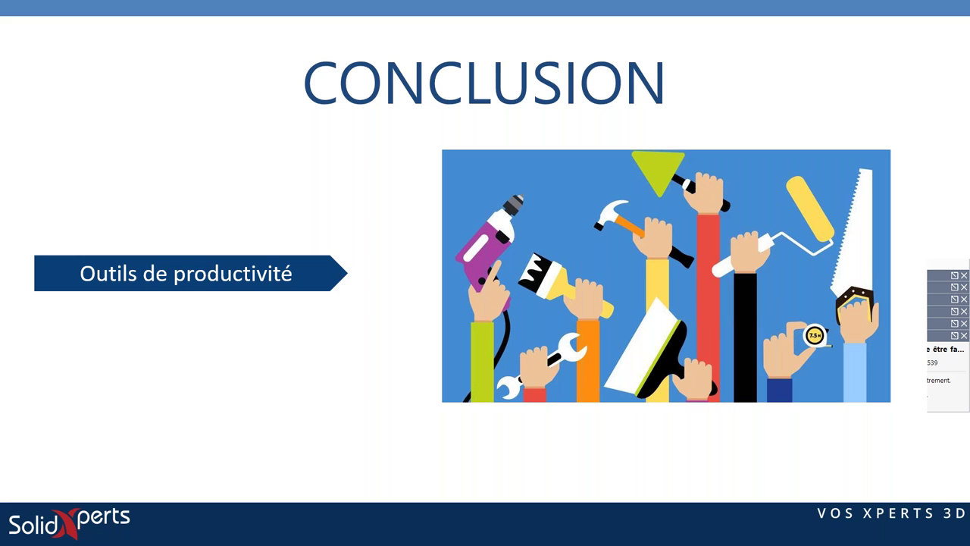
pyautogui.press('Right')
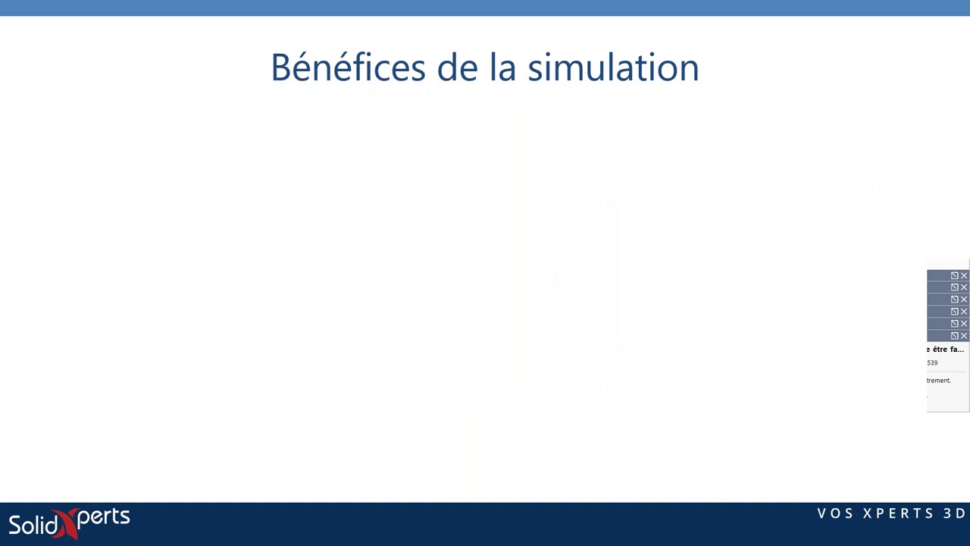
# Step: Reveal the first benefit on predicting and avoiding injection-molding defects
pyautogui.press('Right')
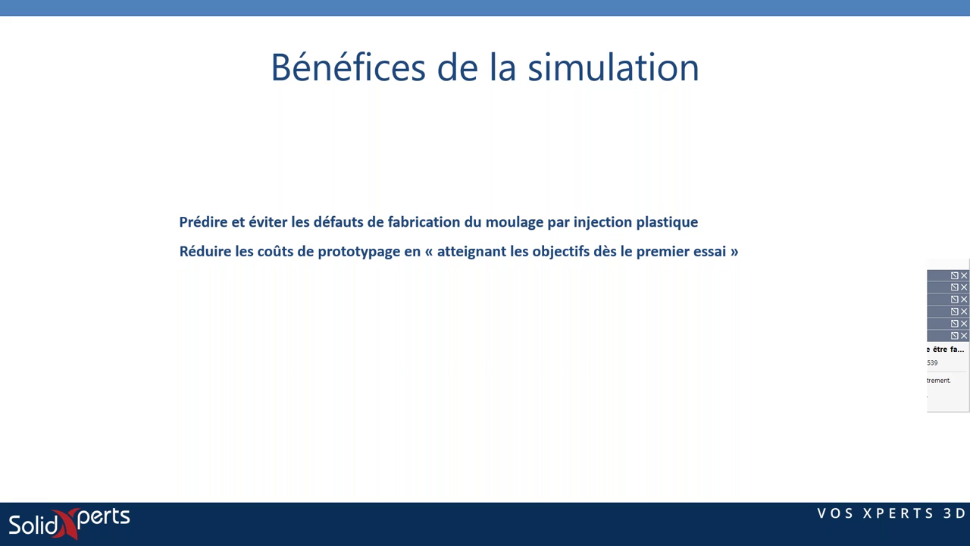
# Step: Reveal the part-quality benefit and continue to the 'Des questions?' contact slide
pyautogui.press('Right')
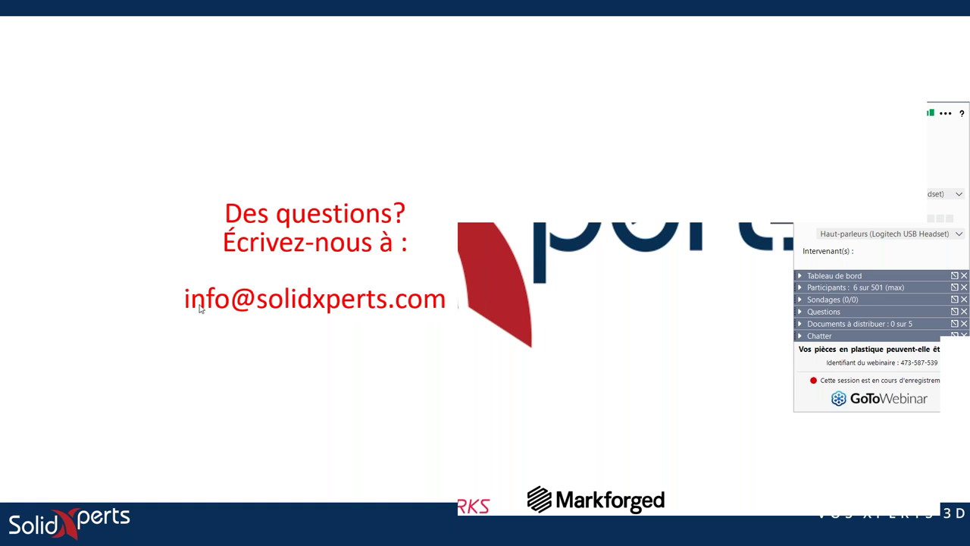
# Step: Show the final 'Merci!' slide and stop screen sharing in GoToWebinar
pyautogui.click(277, 325)
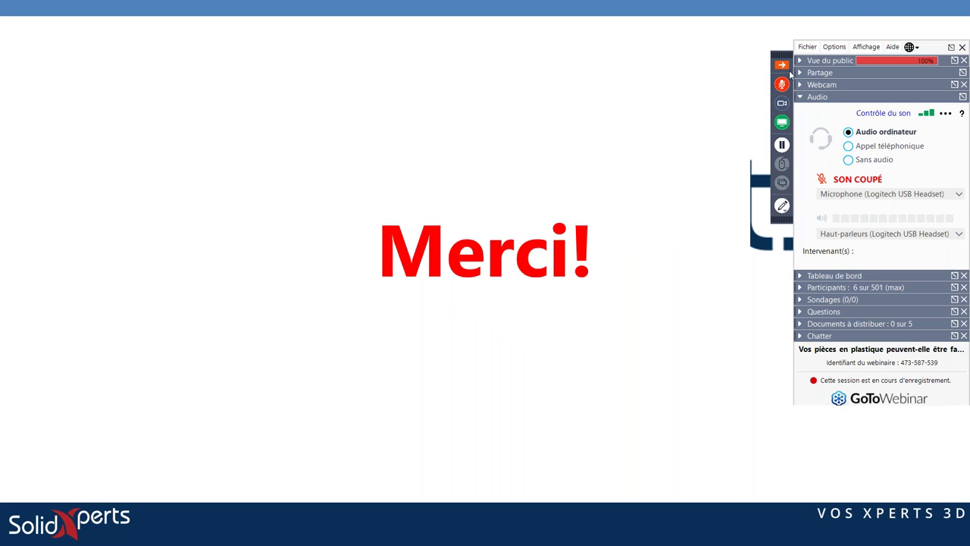
pyautogui.click(784, 119)
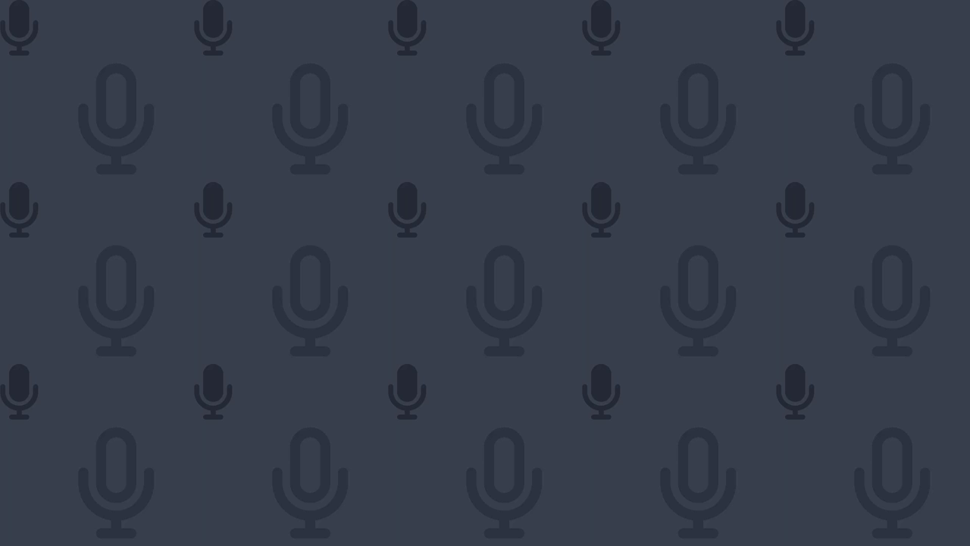